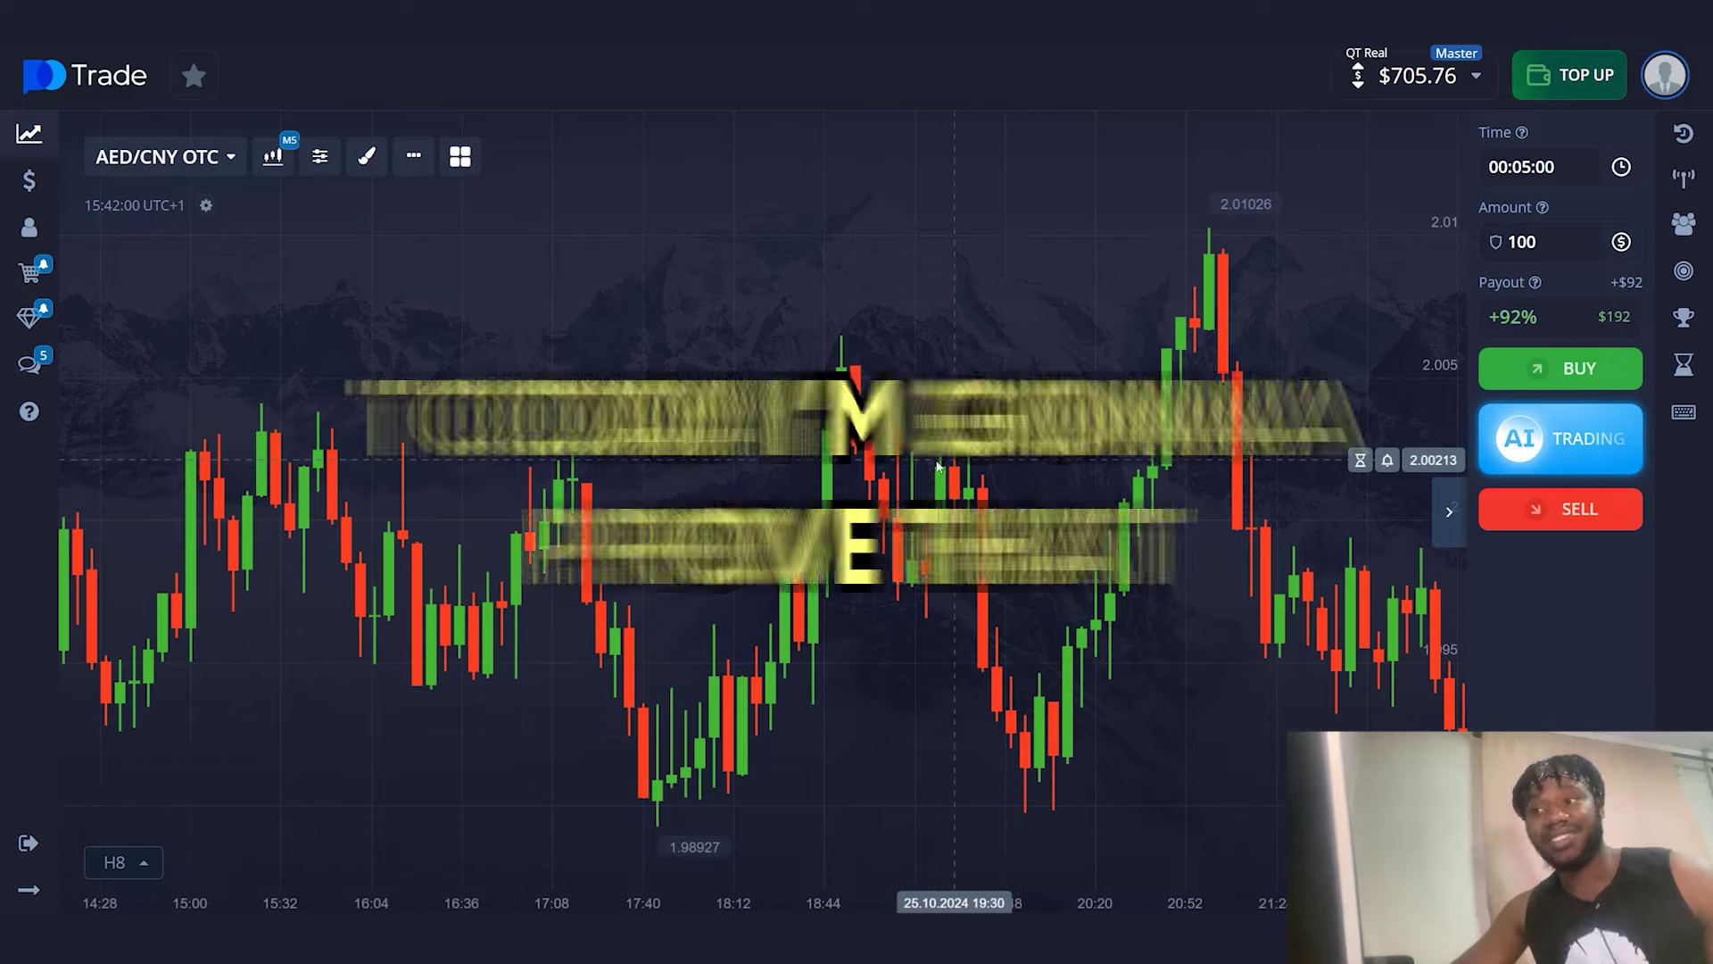
drag(780, 463, 1048, 464)
drag(842, 460, 1045, 460)
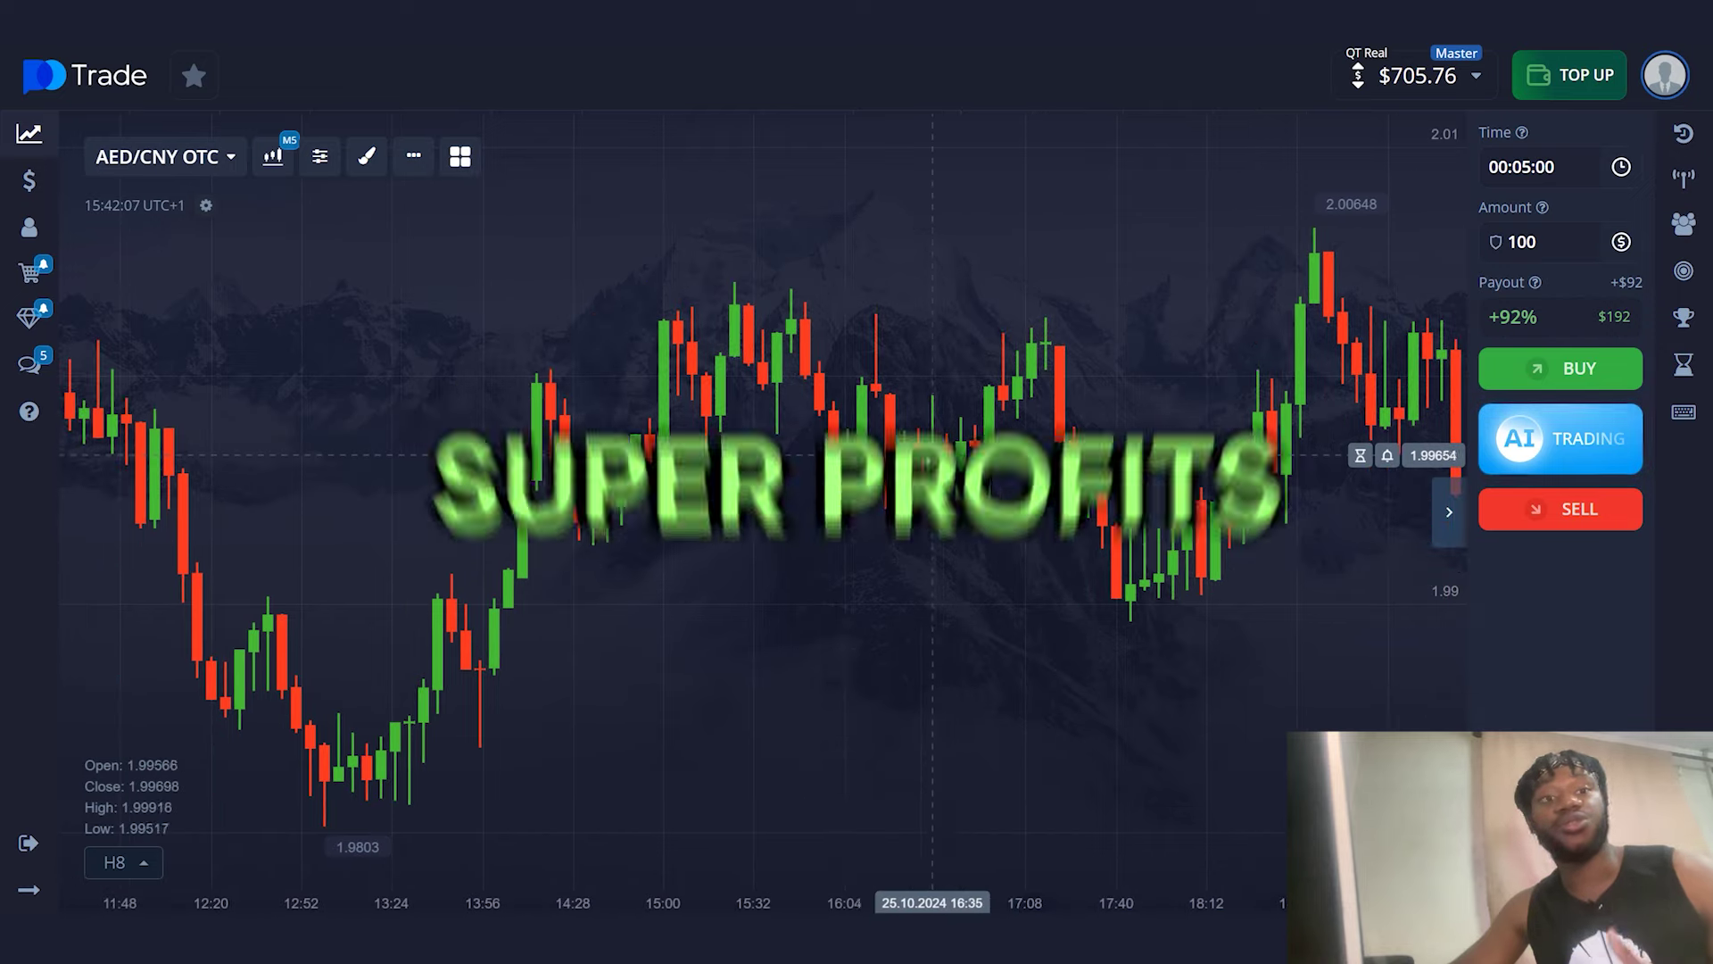
drag(812, 453, 1065, 461)
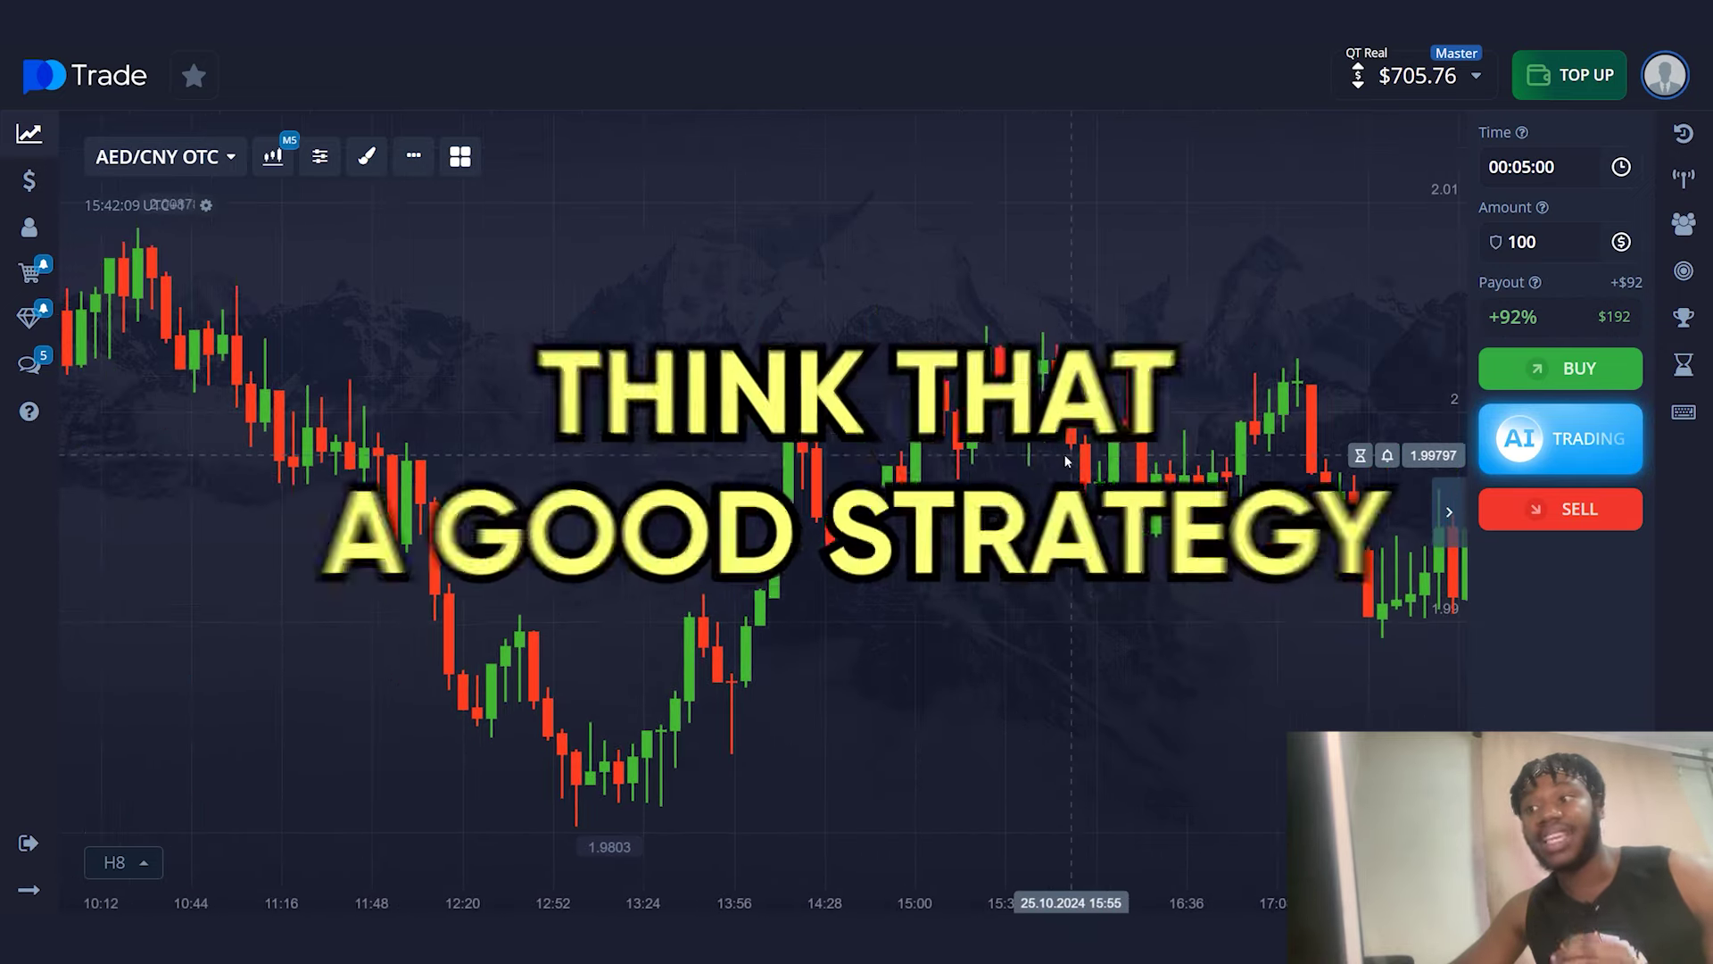
scroll(1064, 459, down, 3)
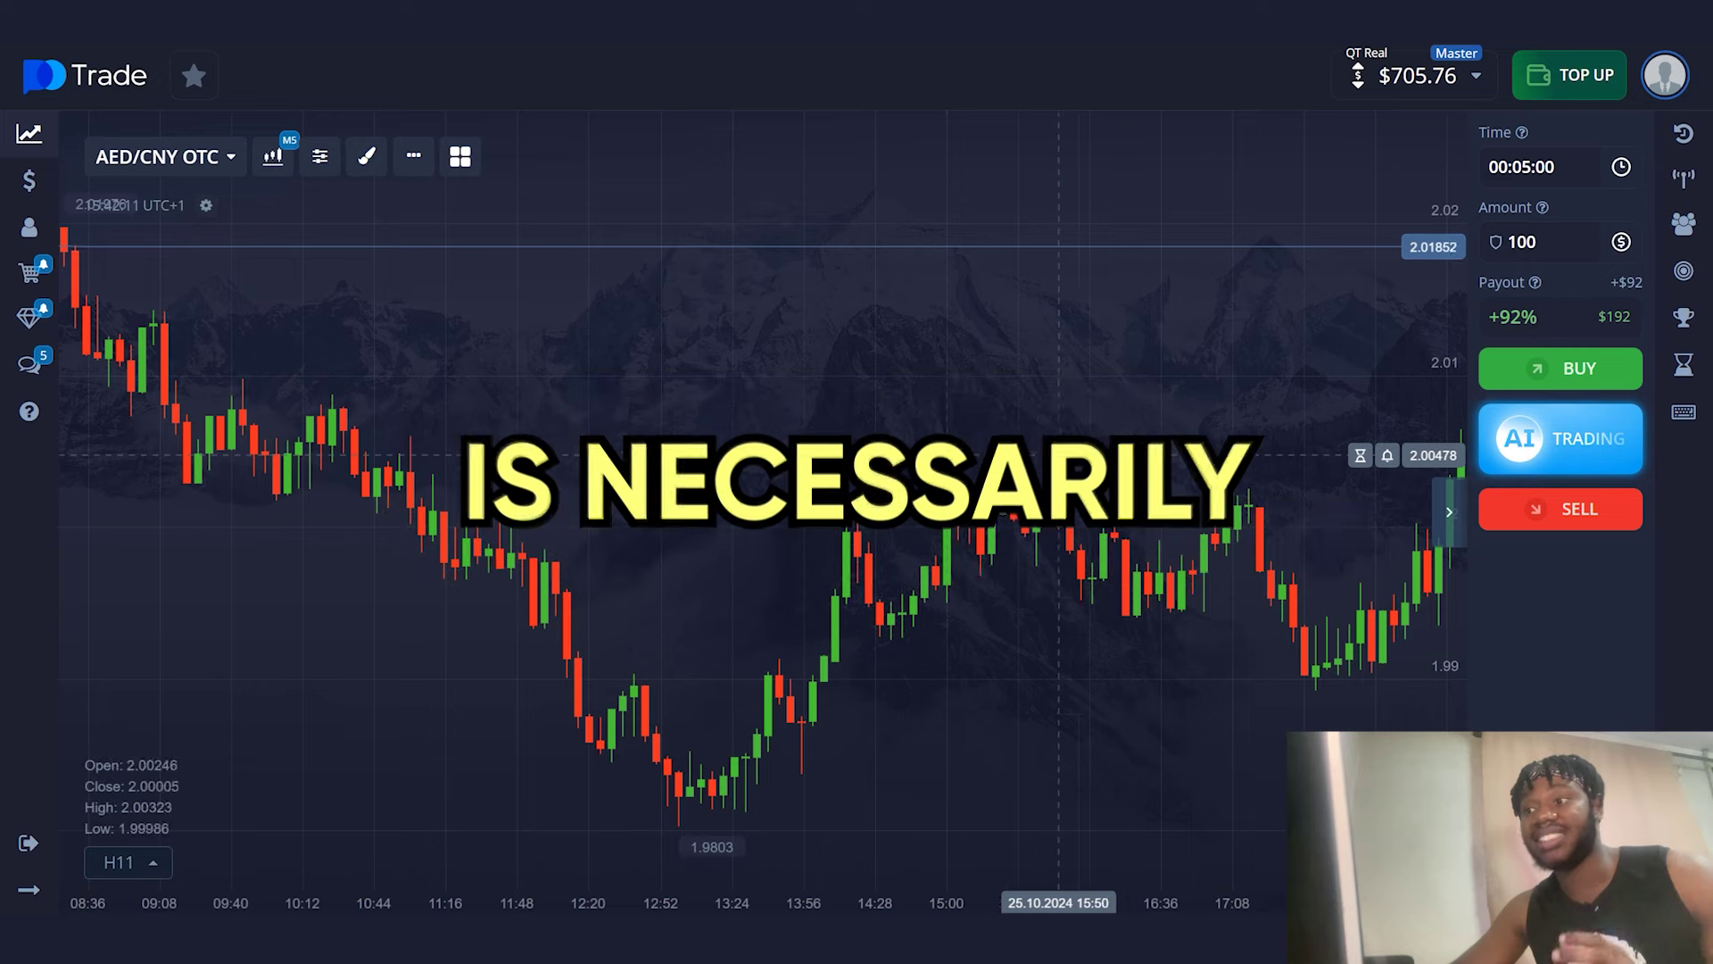
drag(843, 455, 1076, 462)
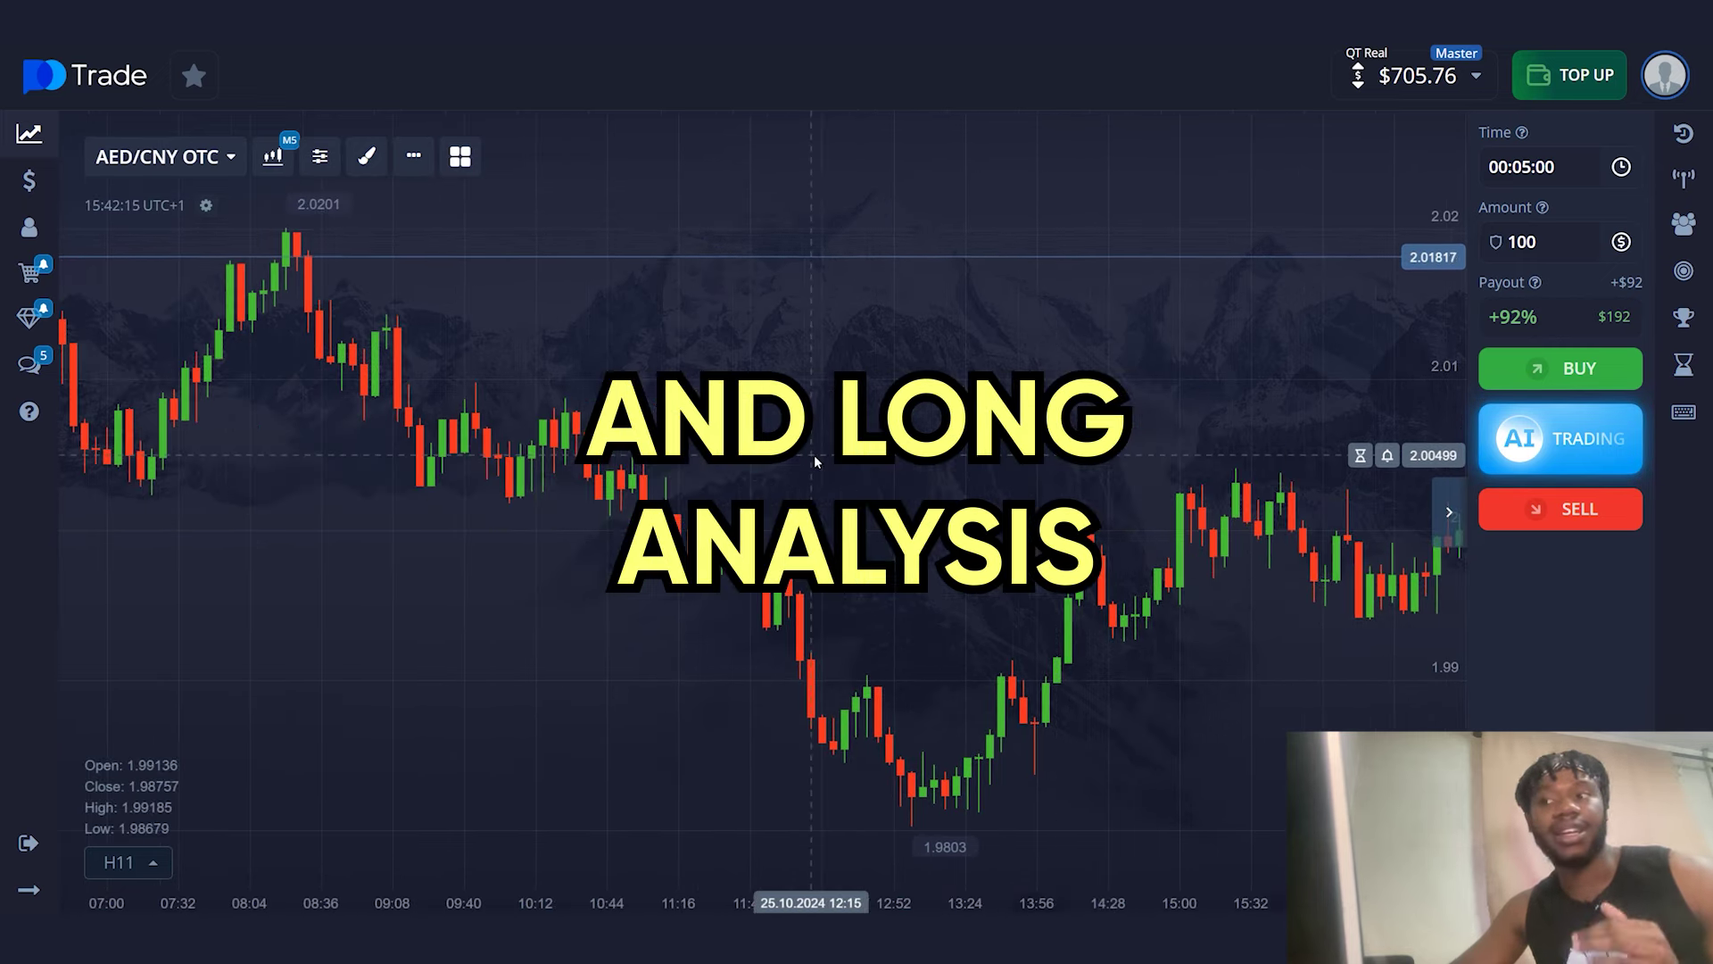
drag(817, 460, 1070, 459)
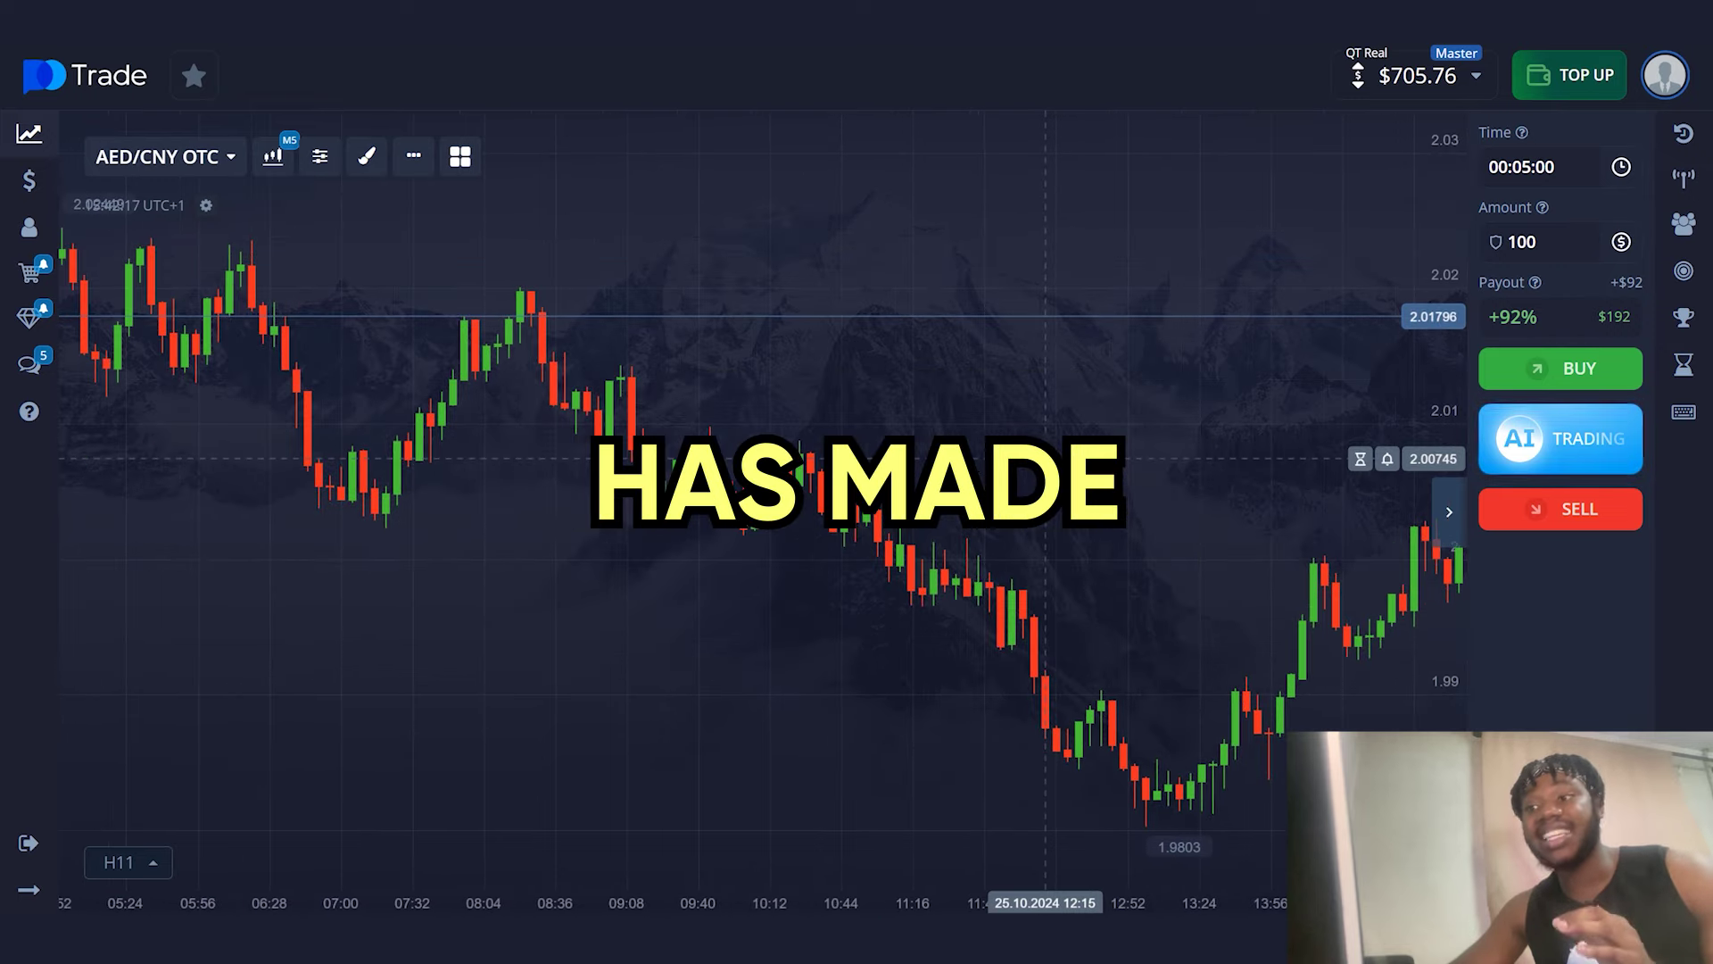
drag(870, 459, 1023, 463)
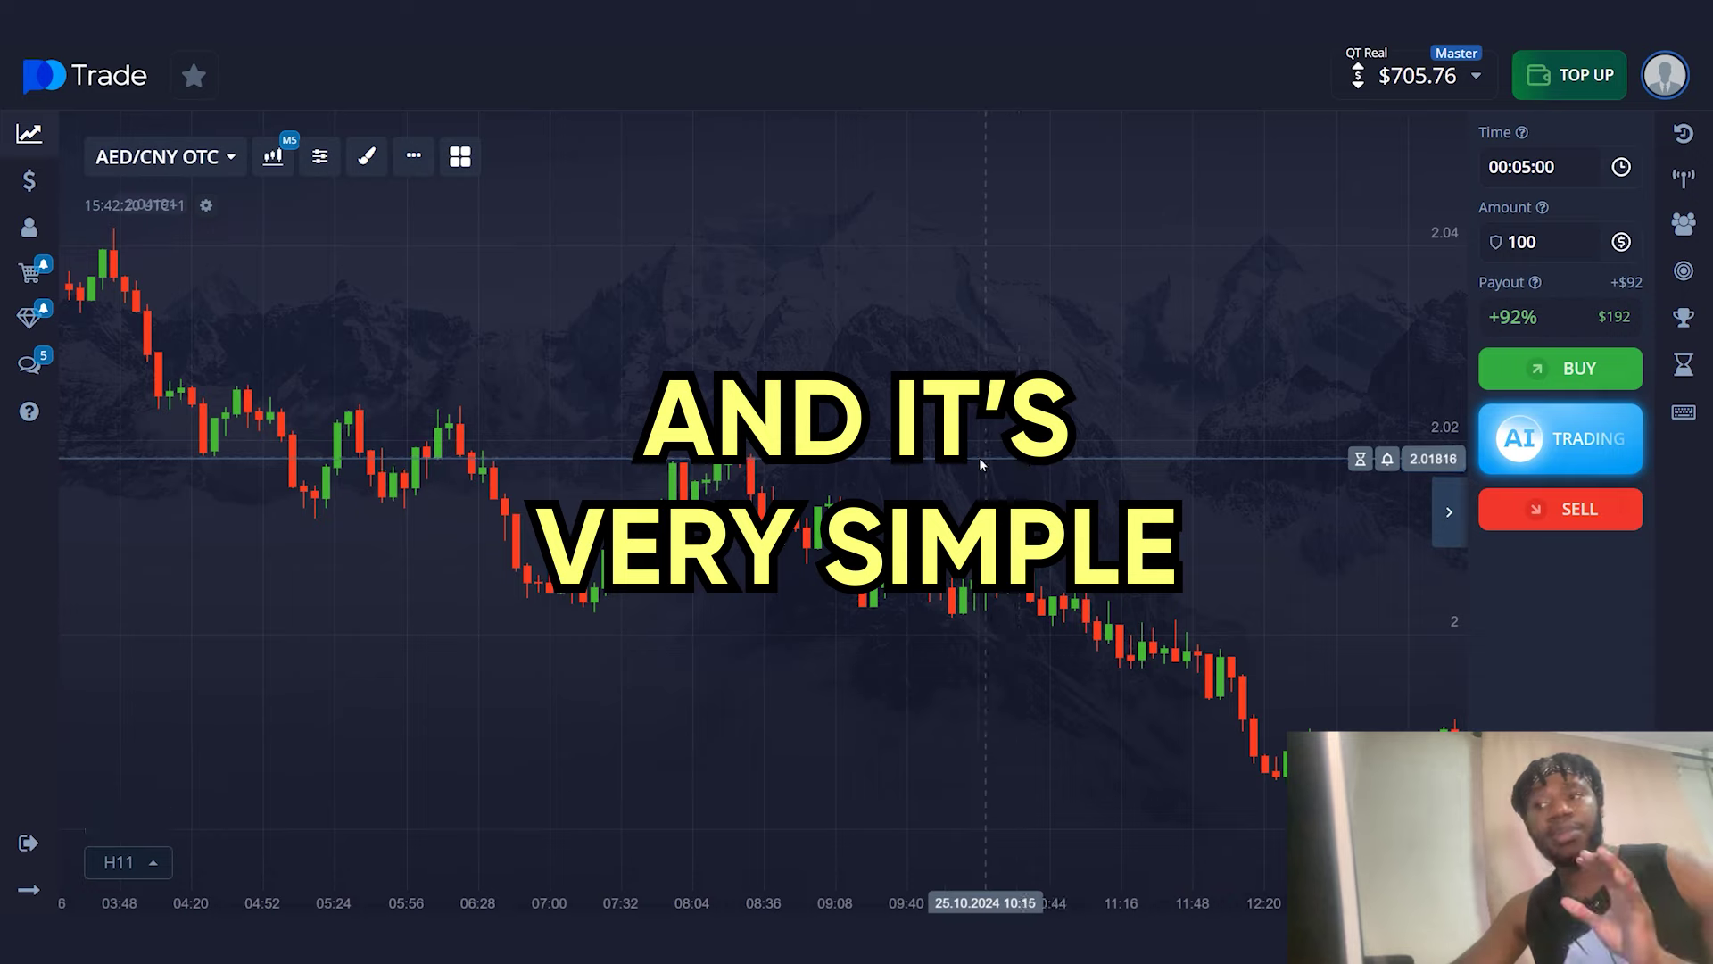
drag(805, 457, 945, 459)
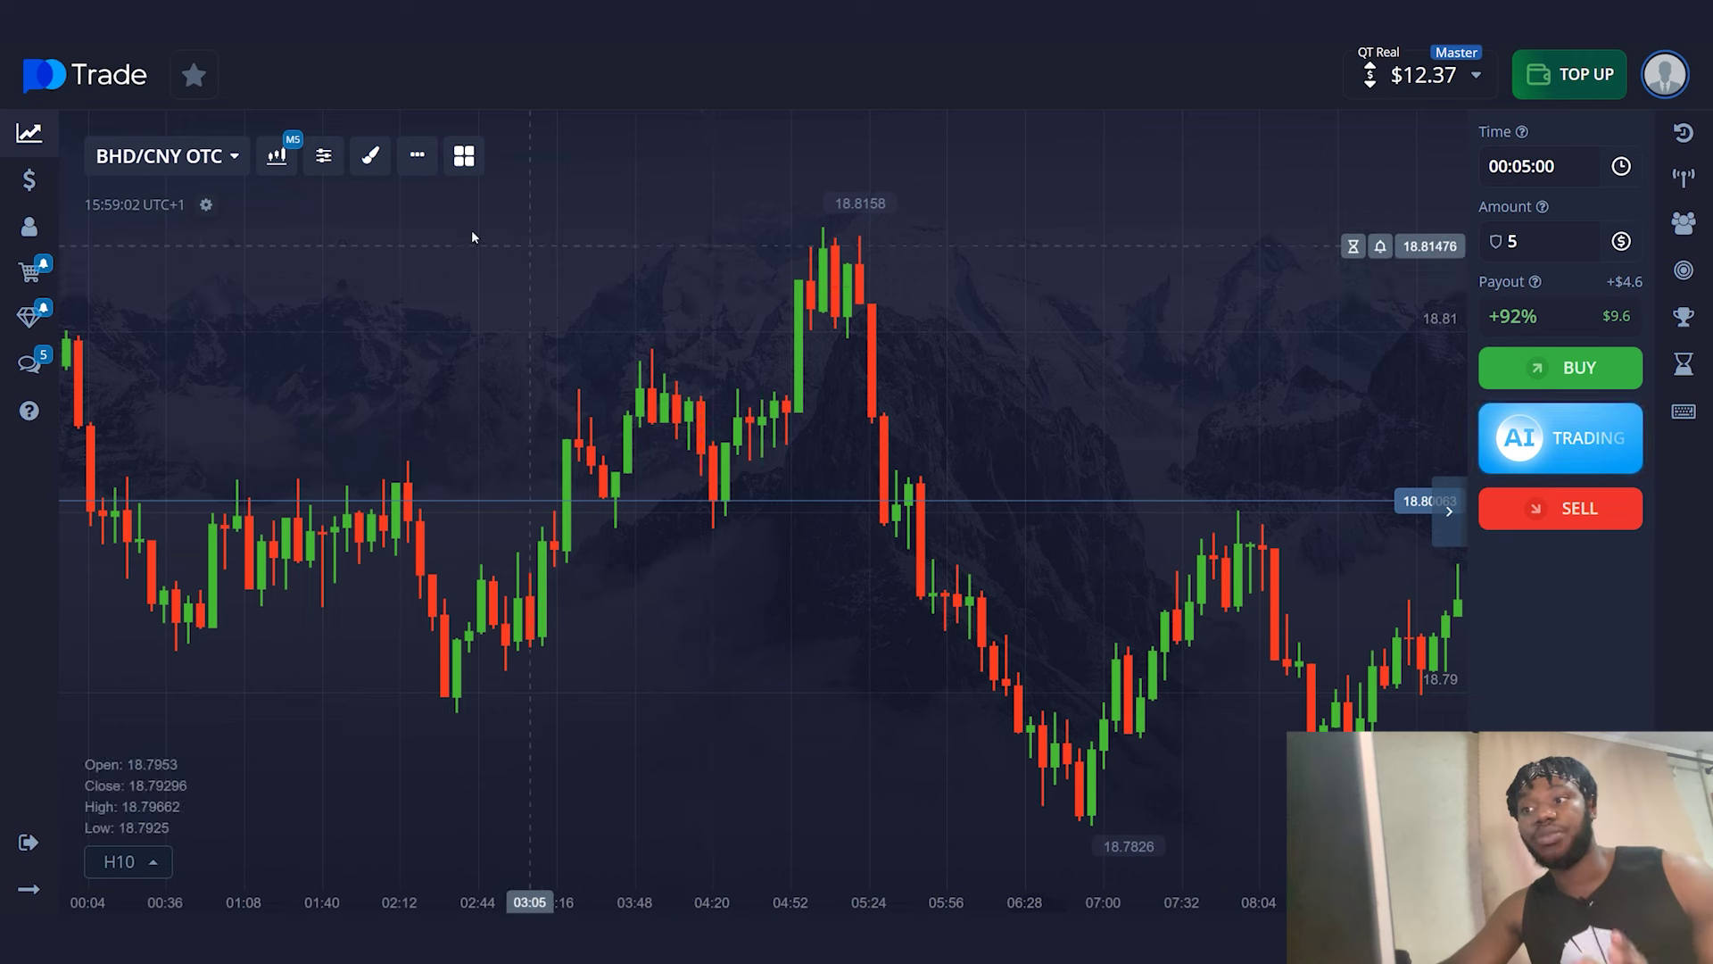
- Check the chart's type and time frame options, and add the Alligator and Fractal indicators to the BHD/CNY OTC chart
click(277, 157)
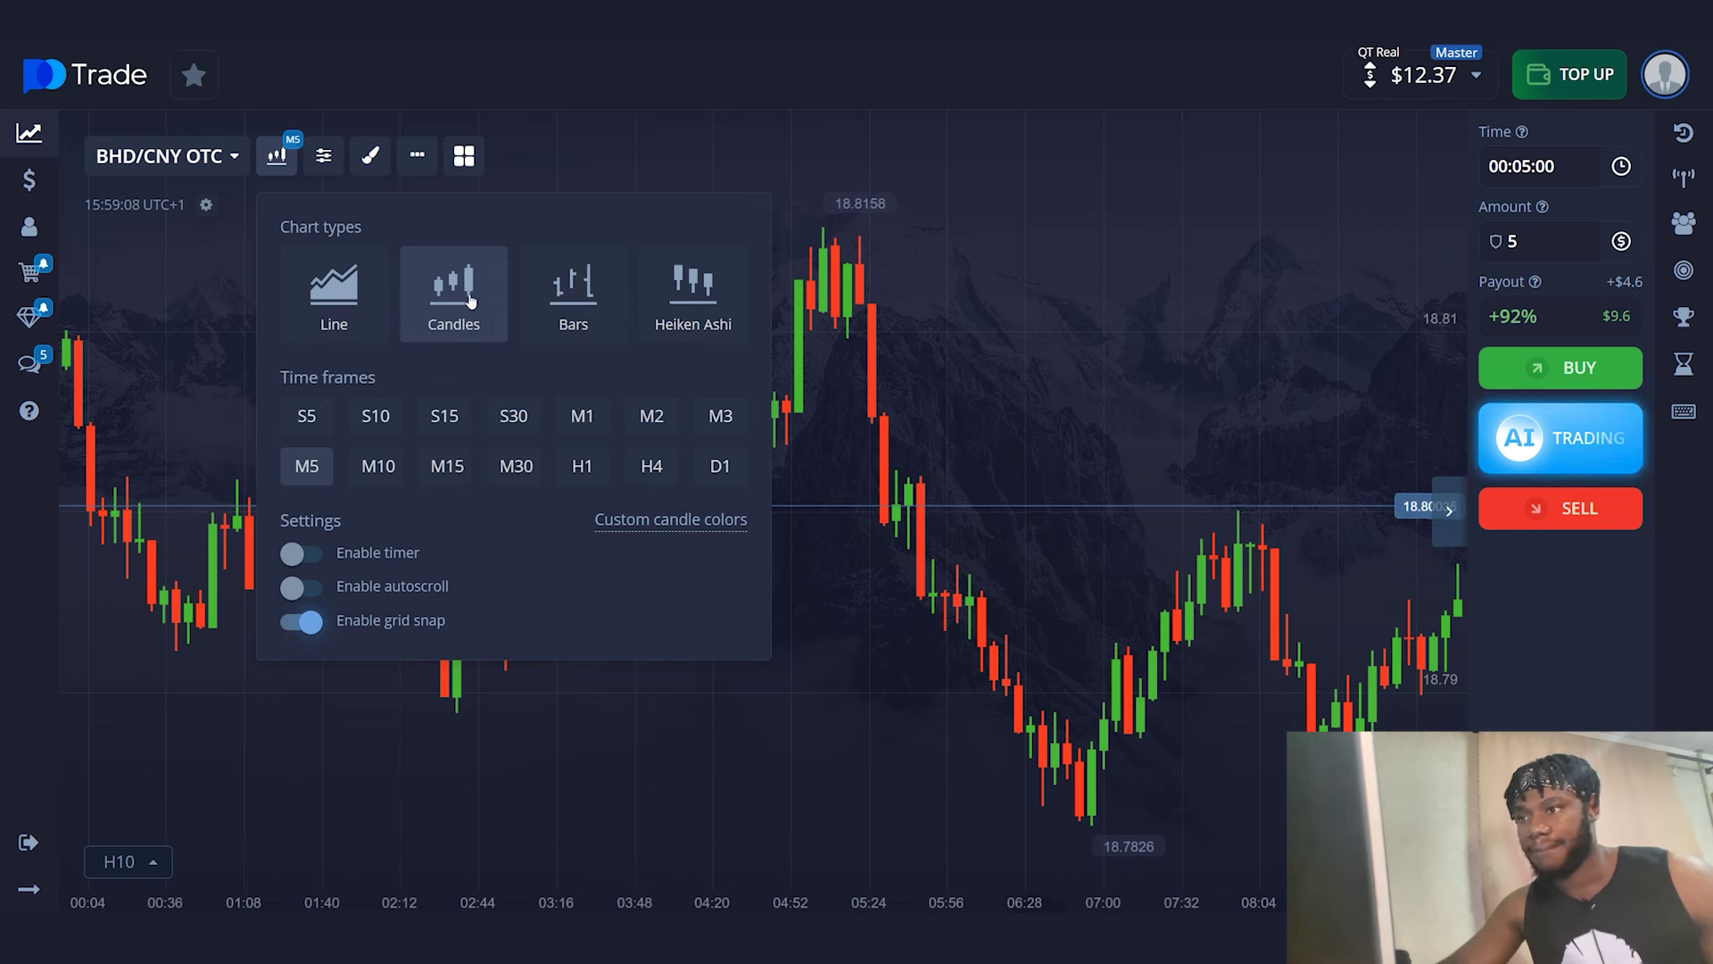
click(815, 347)
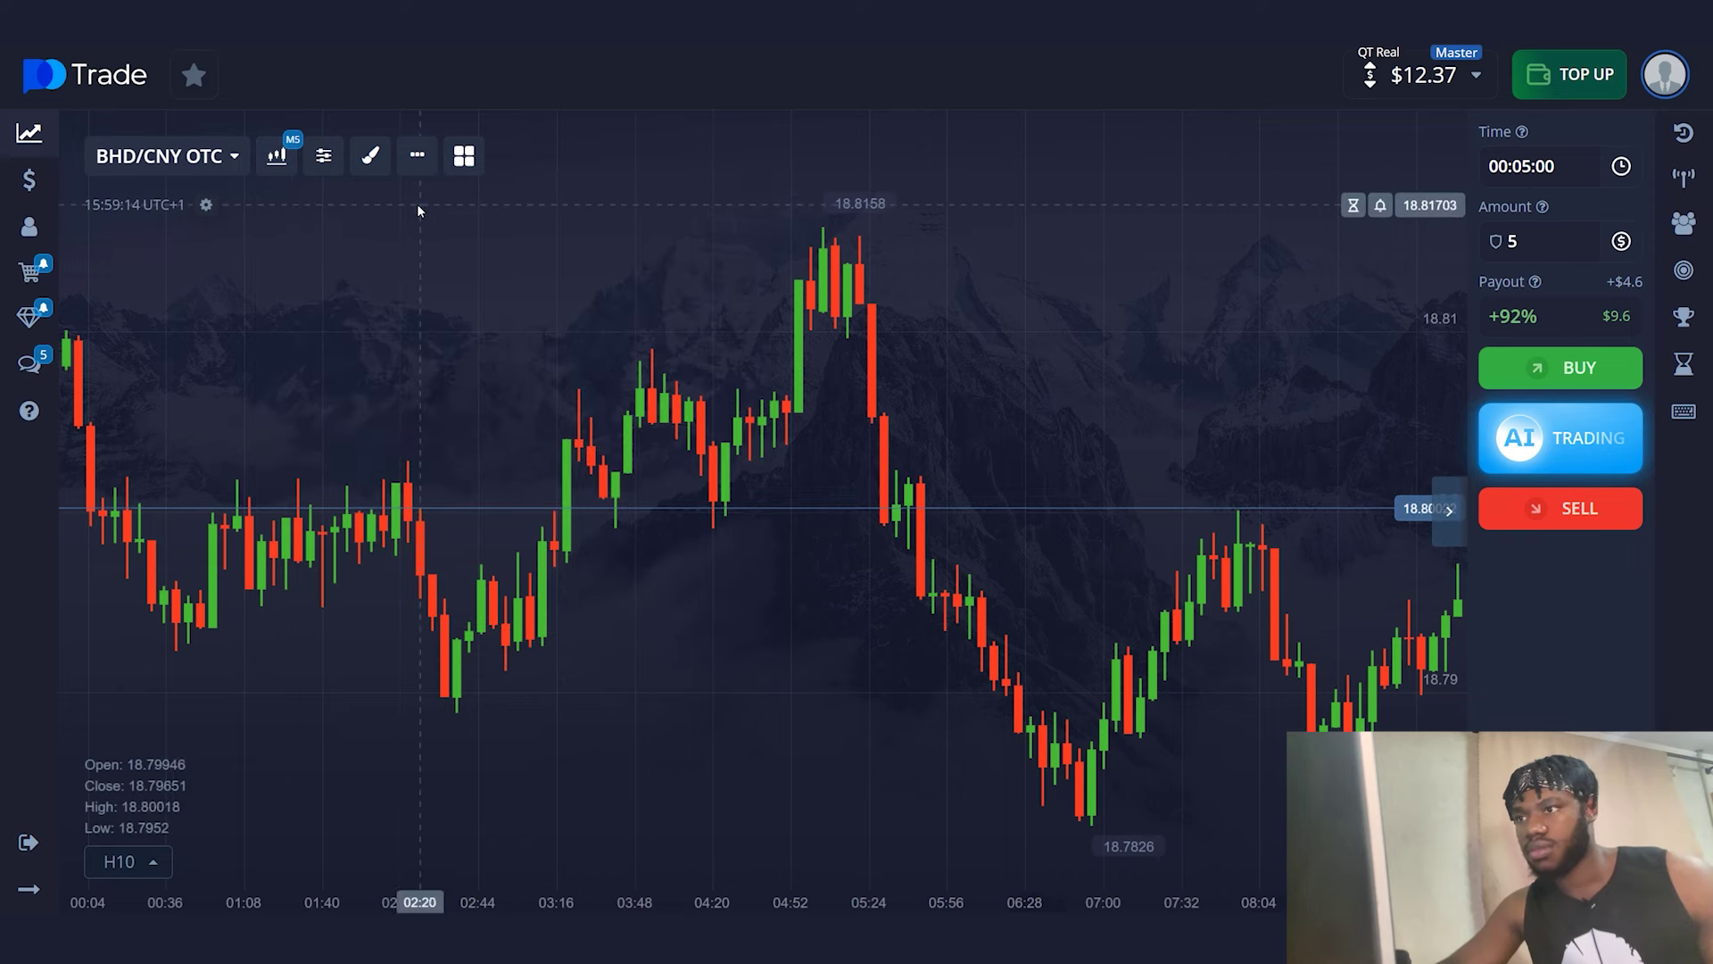
click(324, 157)
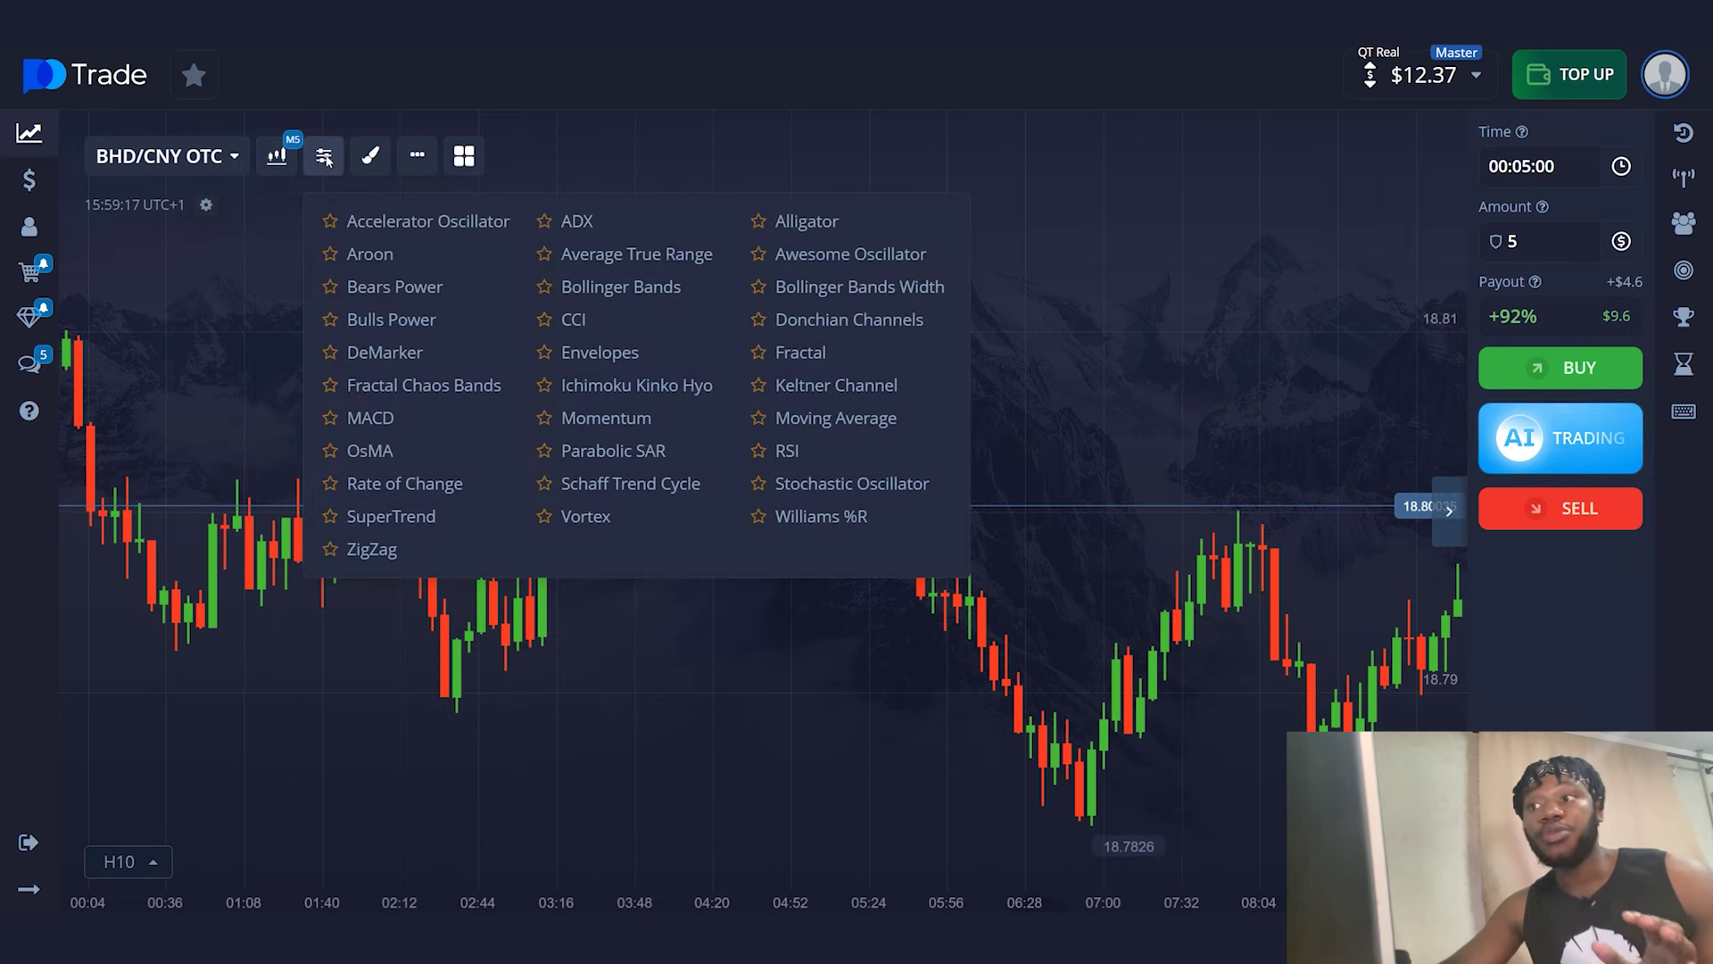
click(832, 222)
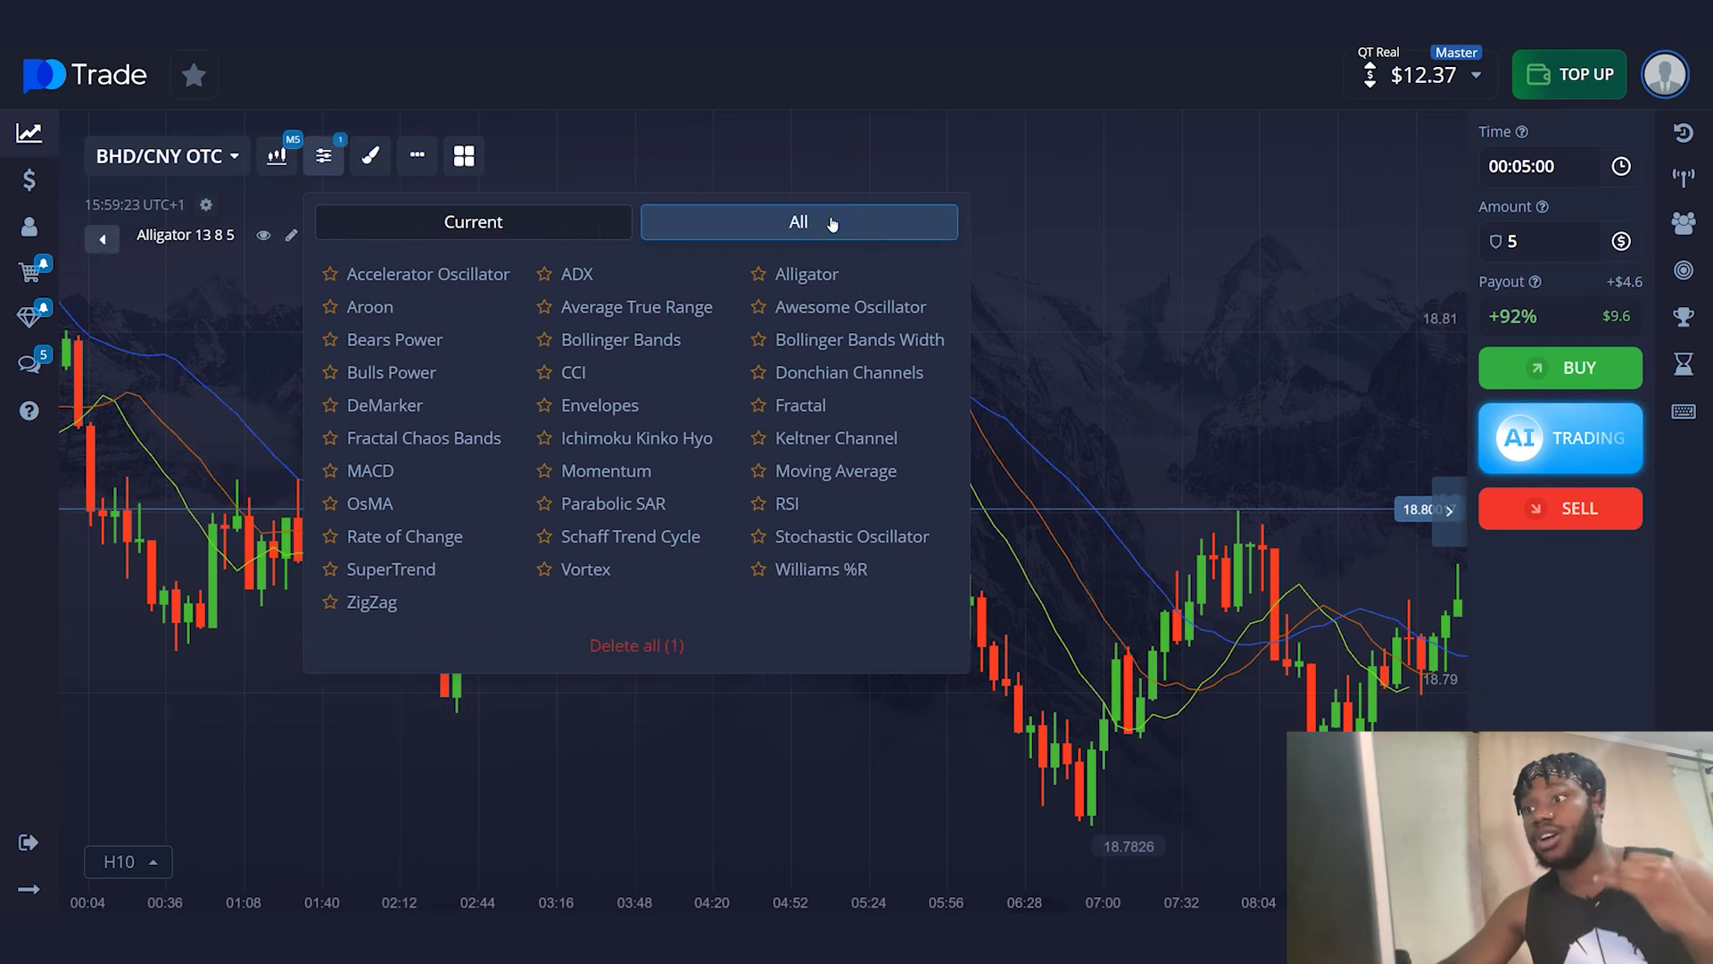
click(825, 407)
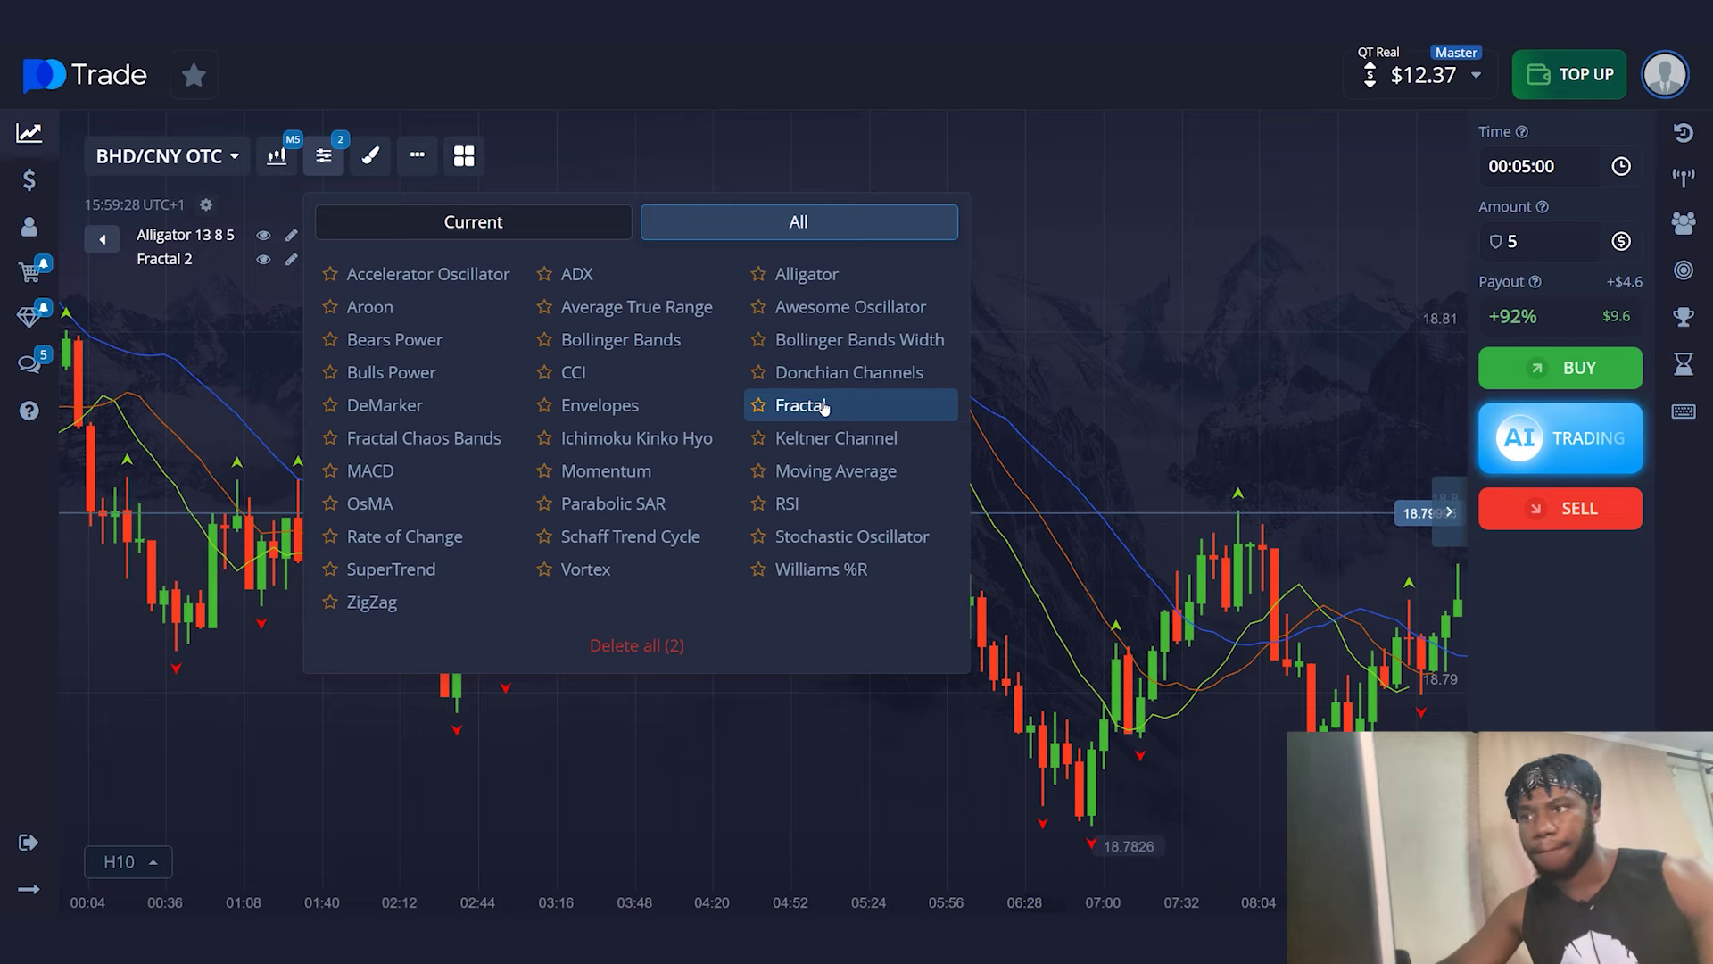
click(1001, 346)
scroll(1001, 345, down, 3)
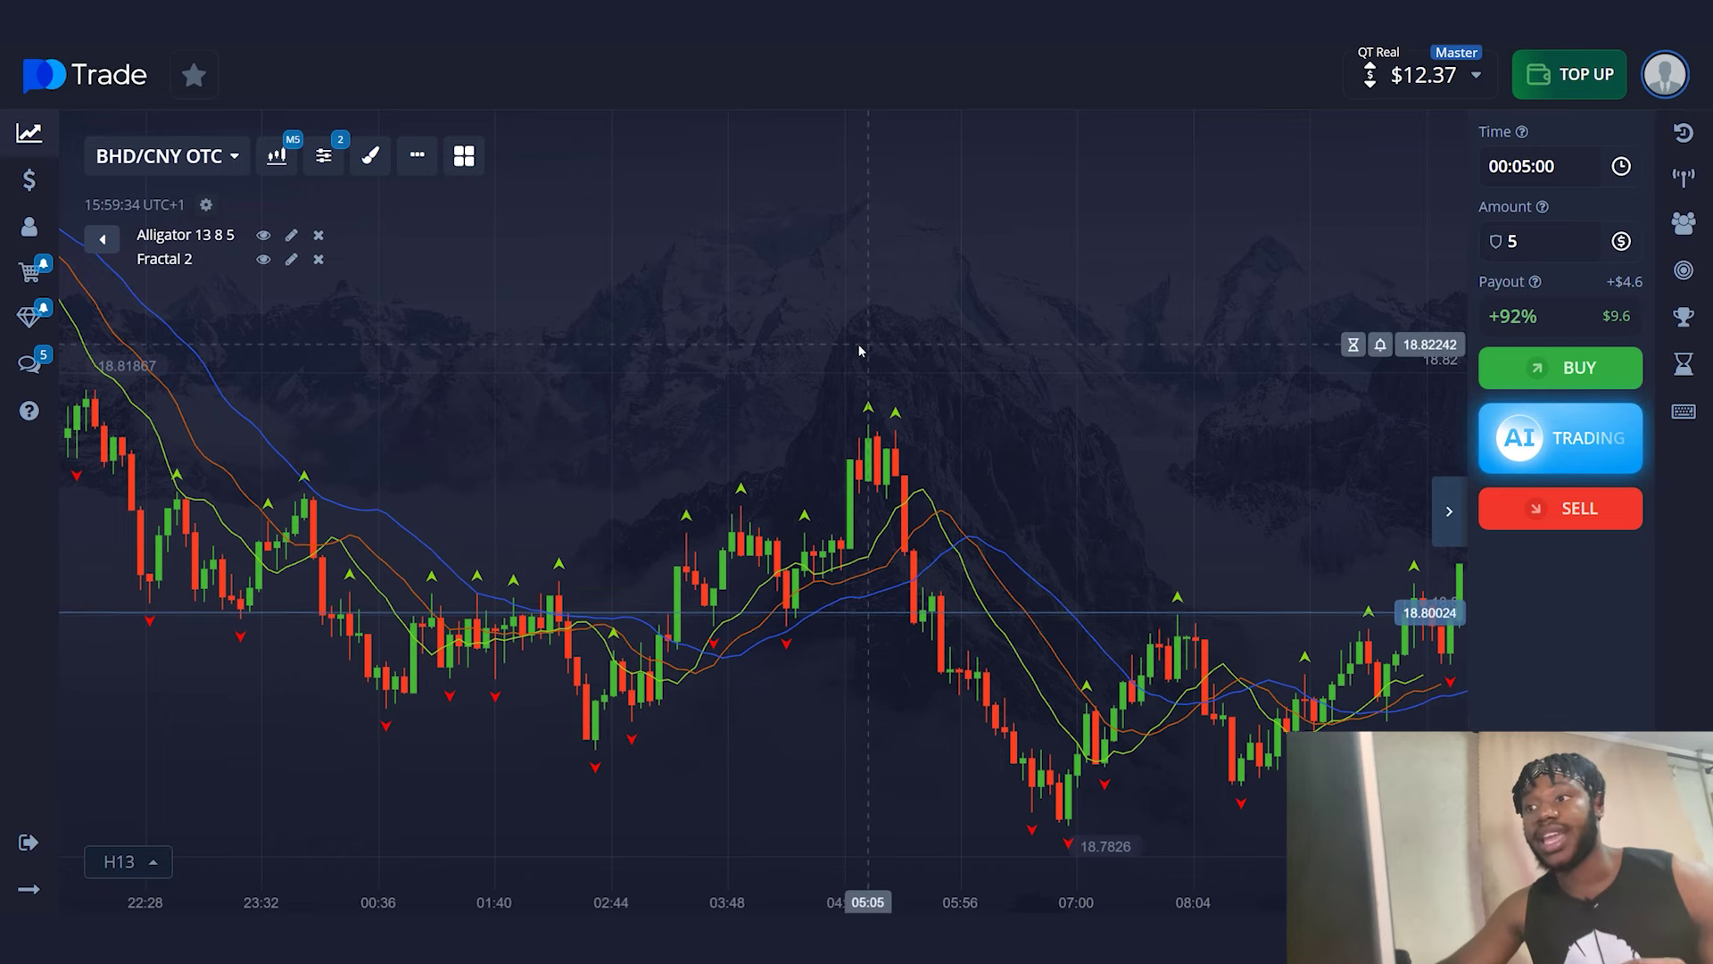
drag(717, 343, 939, 346)
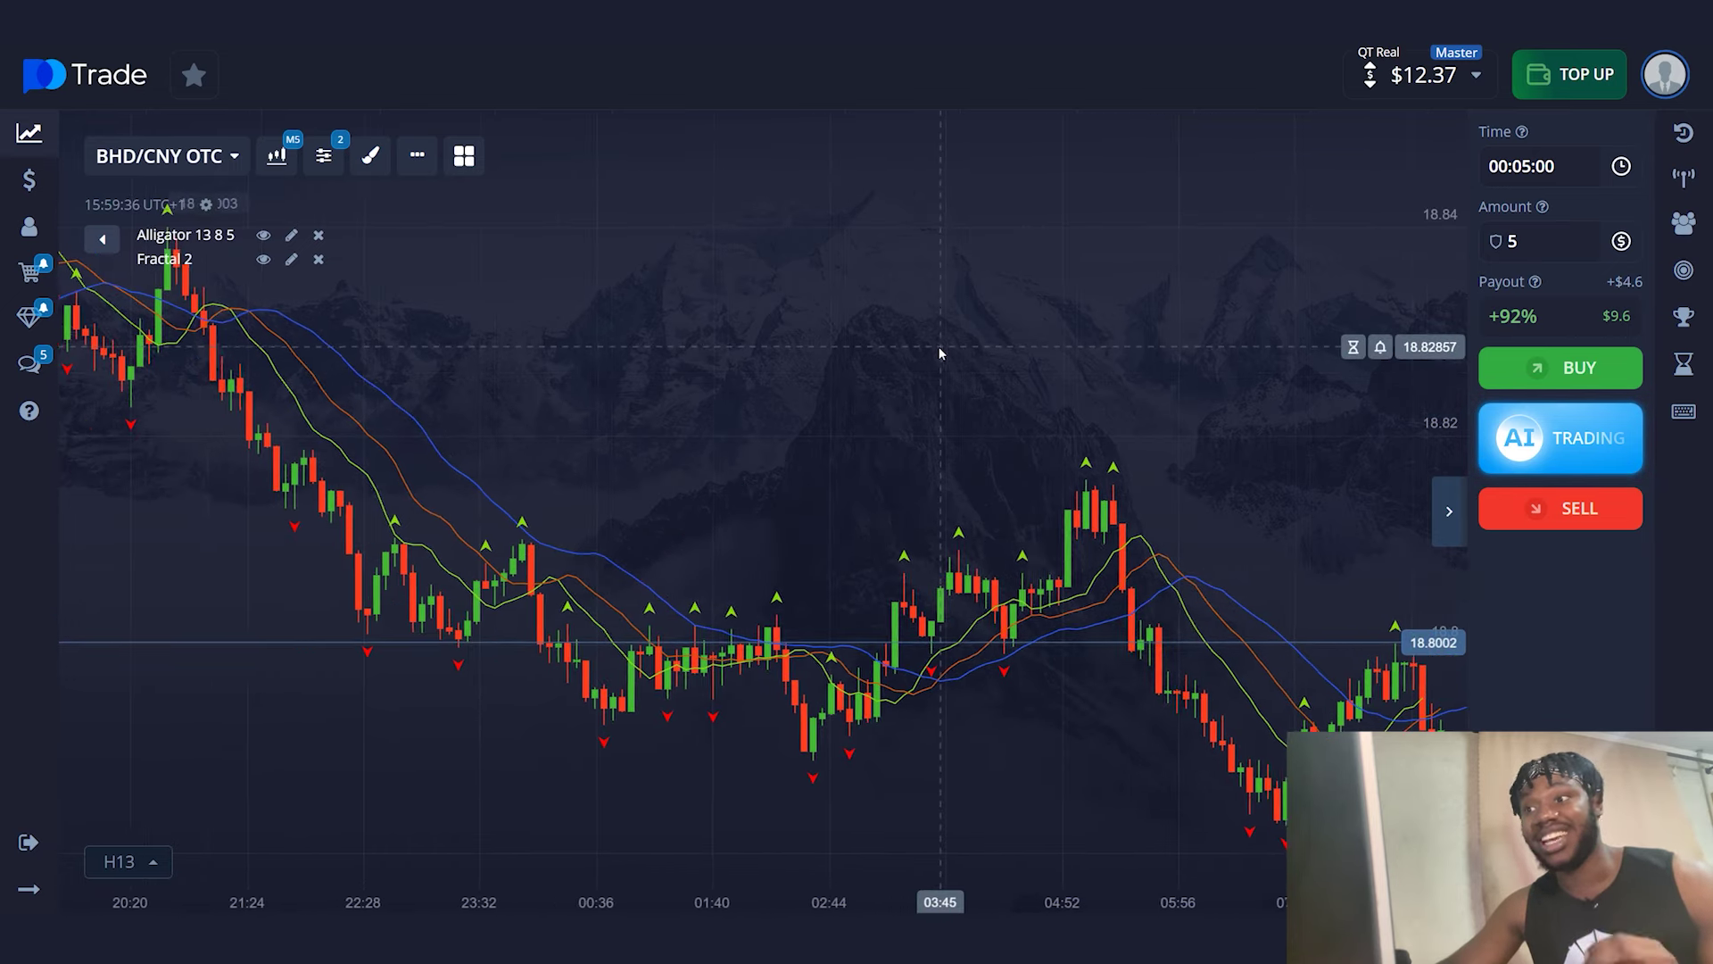
drag(715, 346, 981, 361)
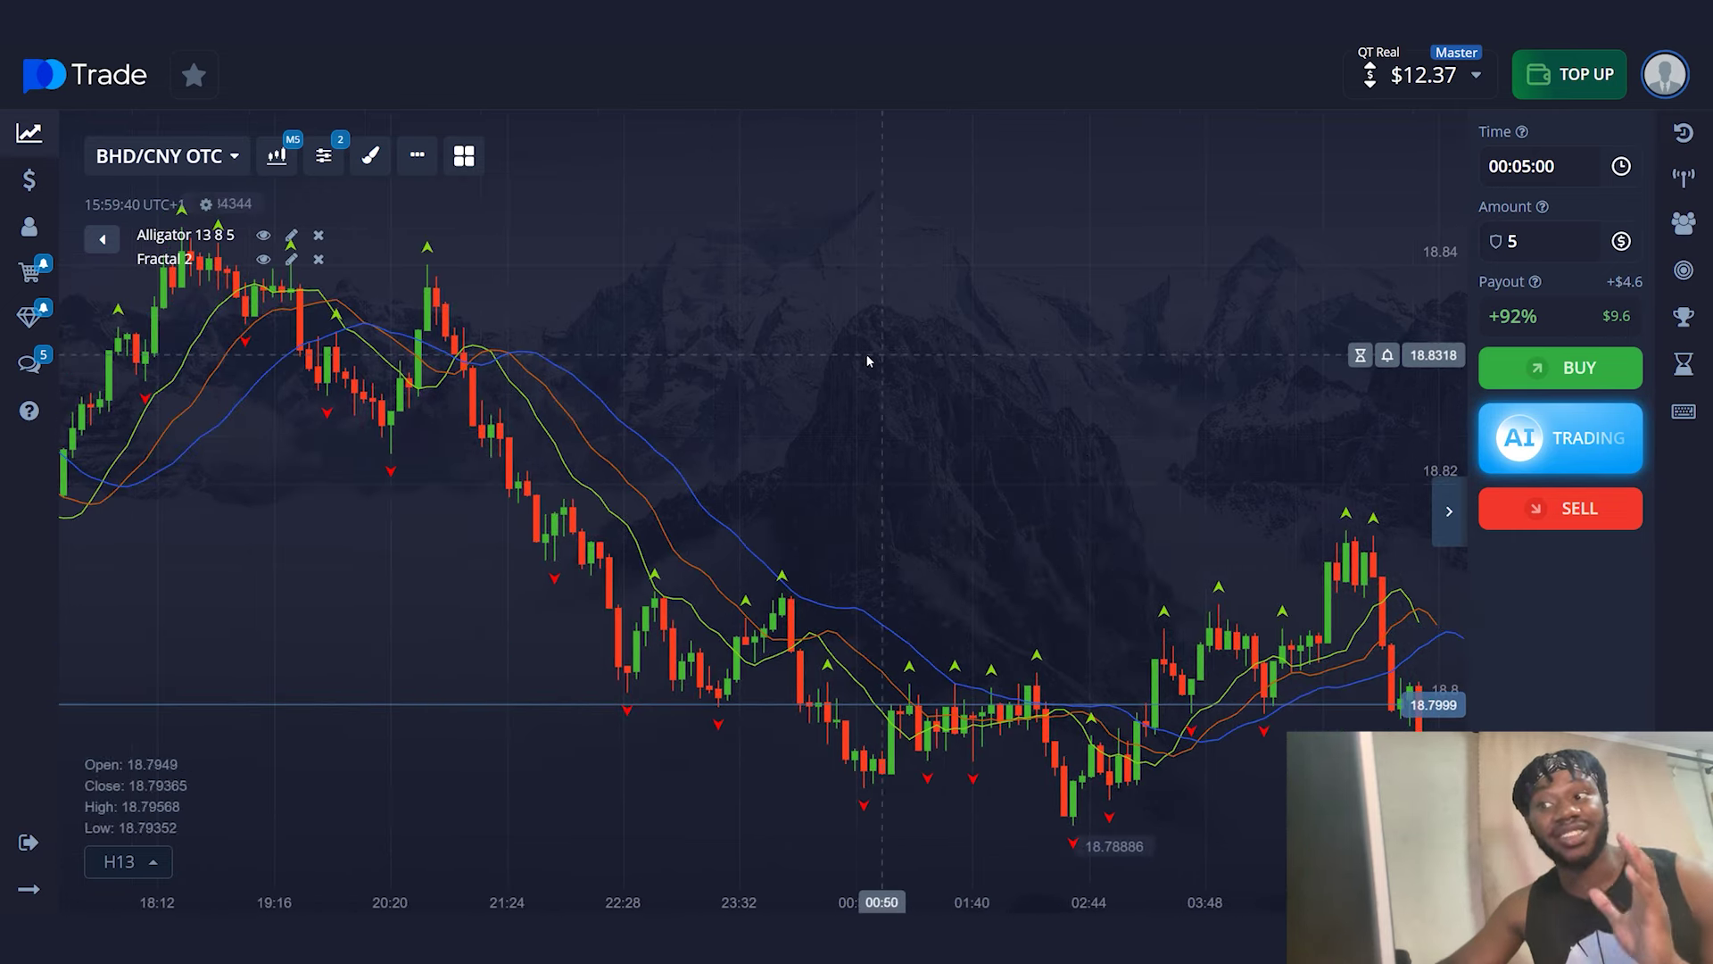
drag(743, 360, 1001, 360)
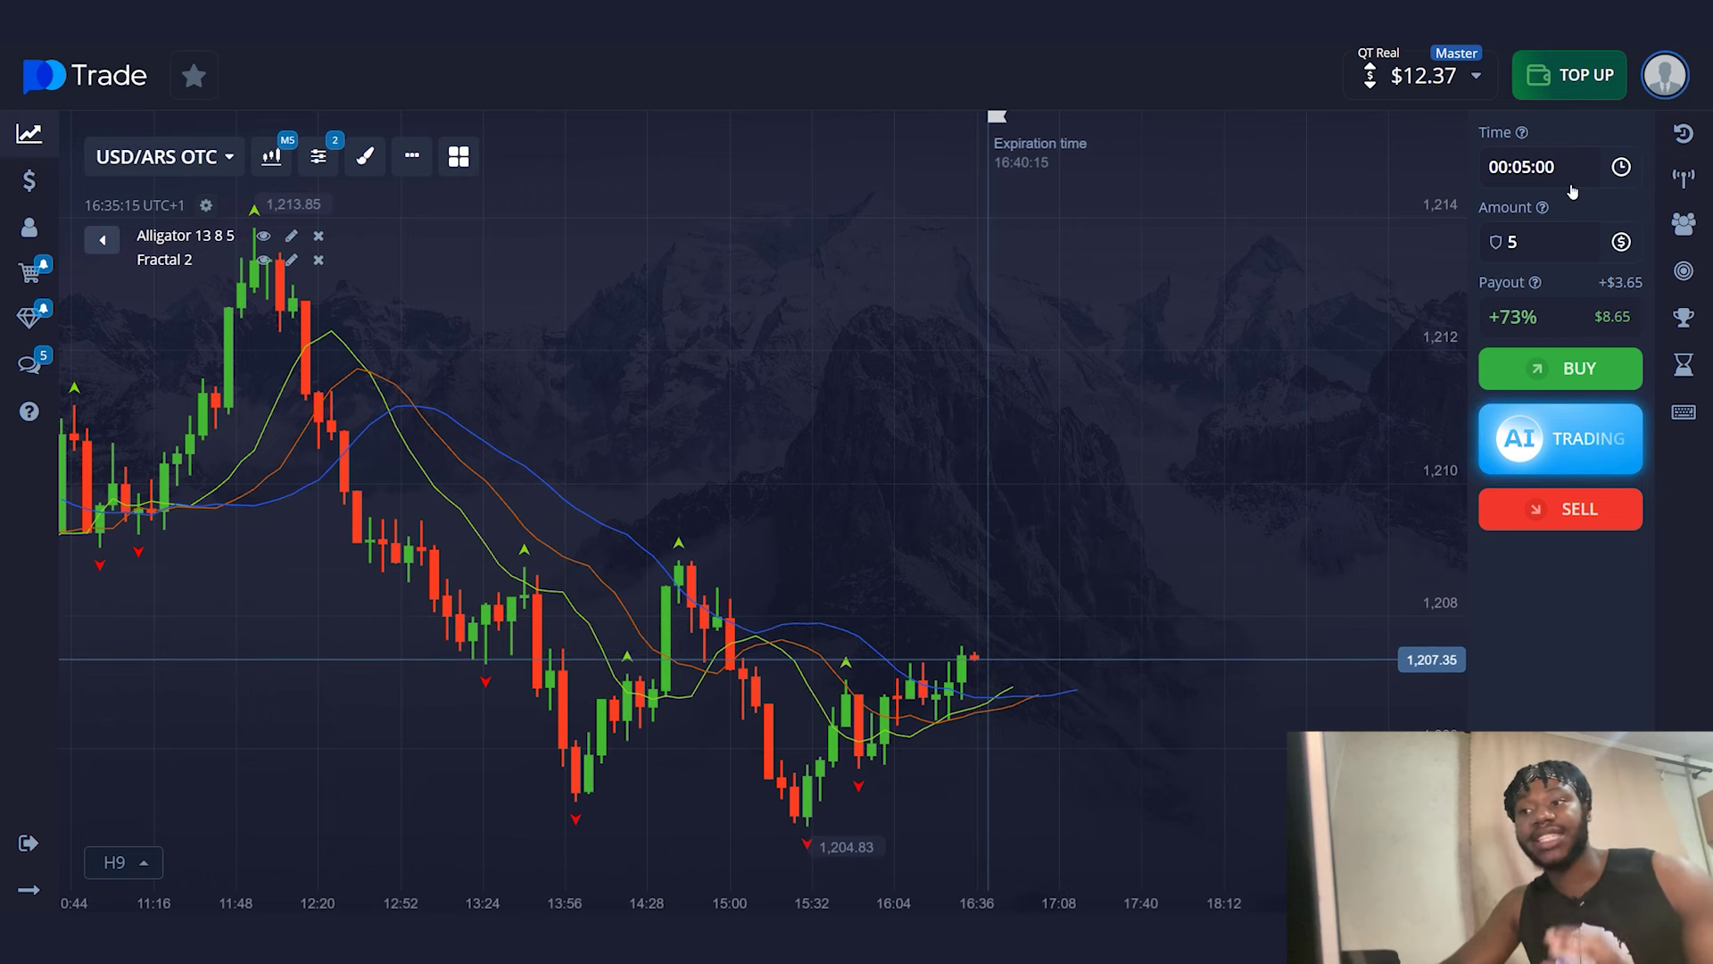
- Set the trade amount to $12 and place a buy order on USD/ARS OTC
click(1518, 241)
text(12)
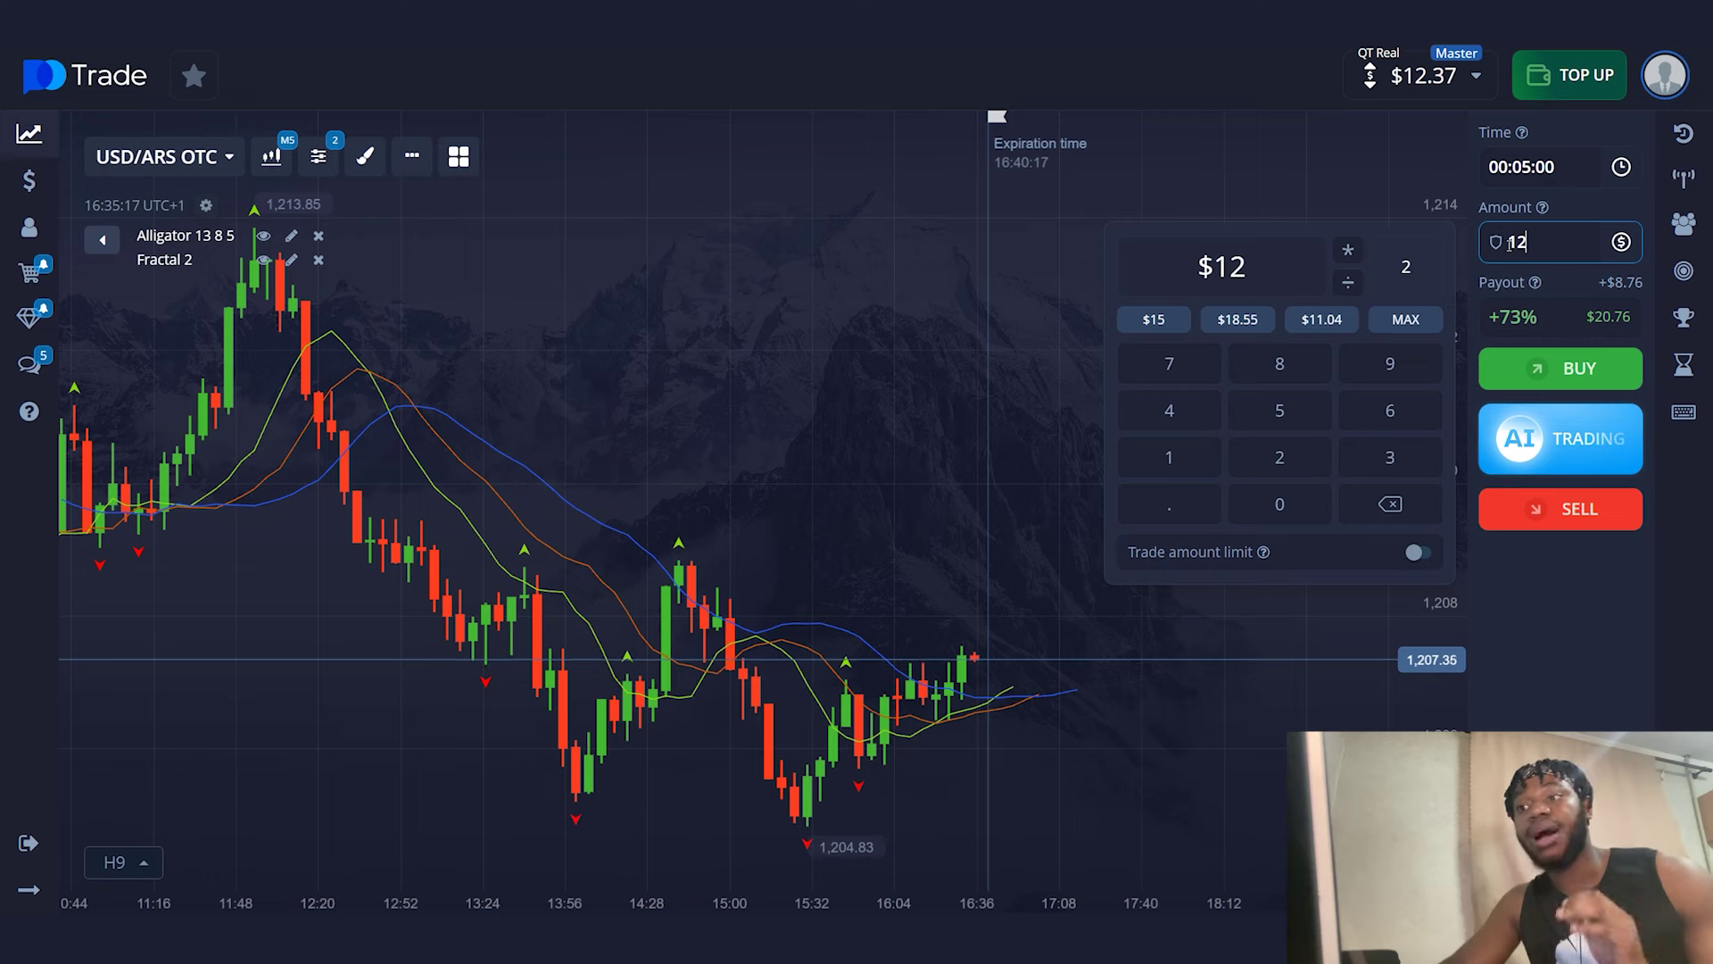
click(1566, 365)
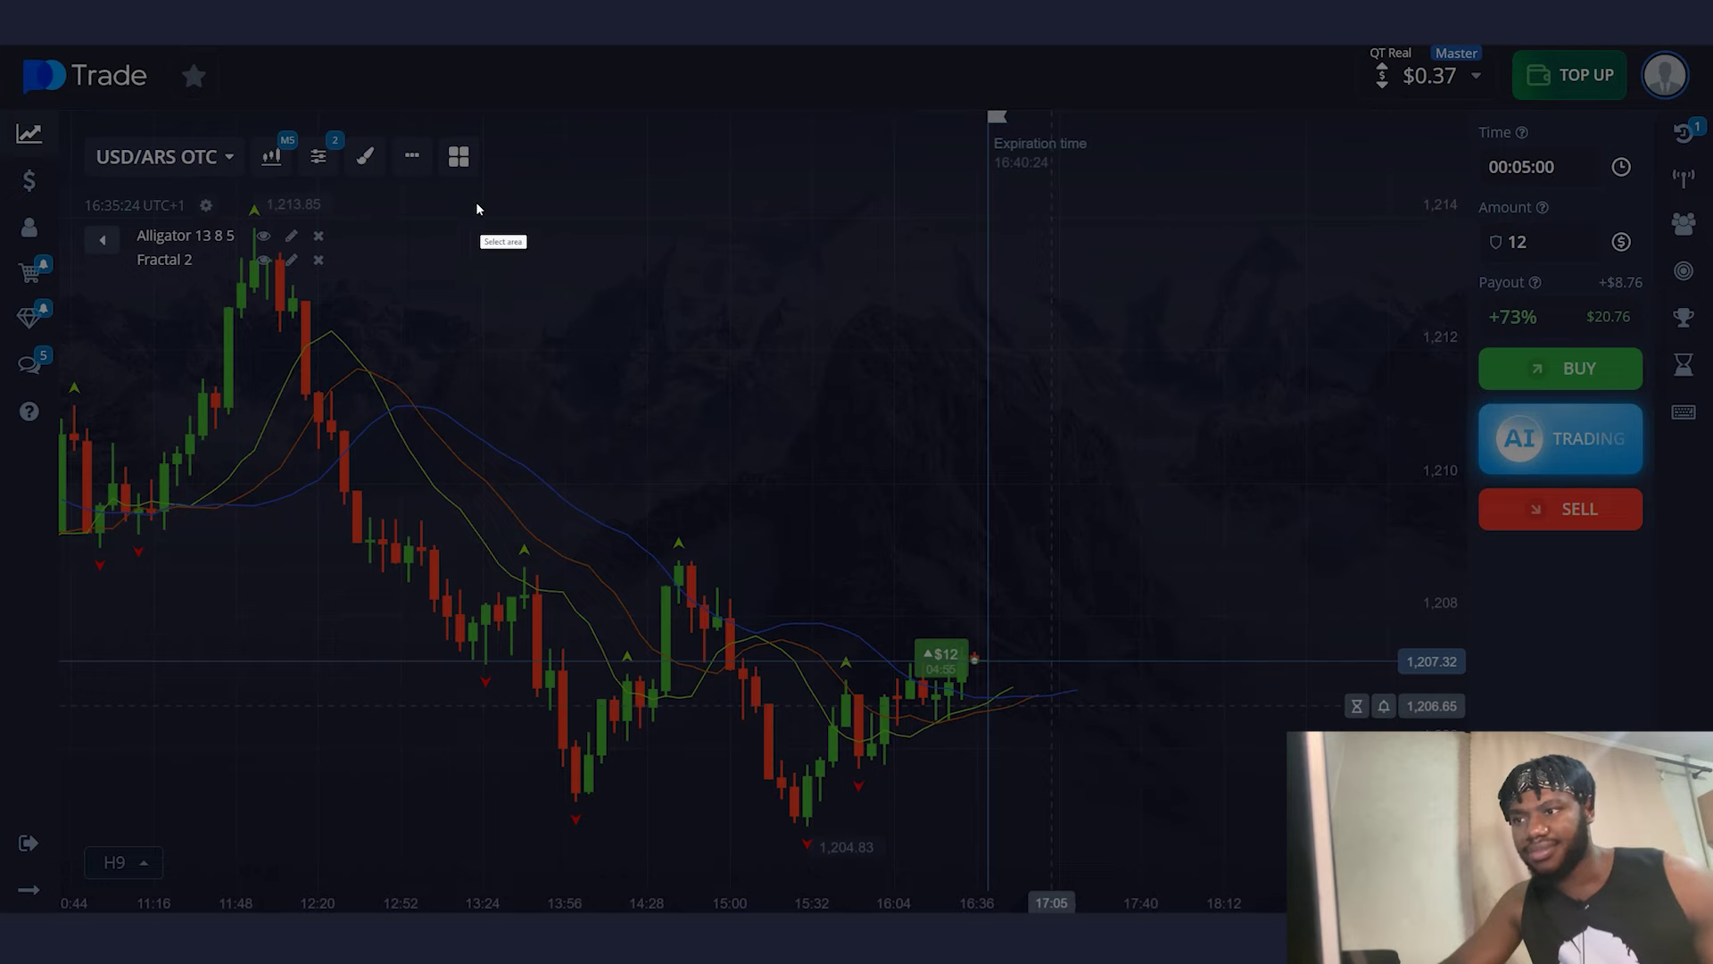
- Select the recent part of the chart for a screenshot and annotate it with an upward arrow above the Alligator line crossing
drag(466, 180, 1432, 890)
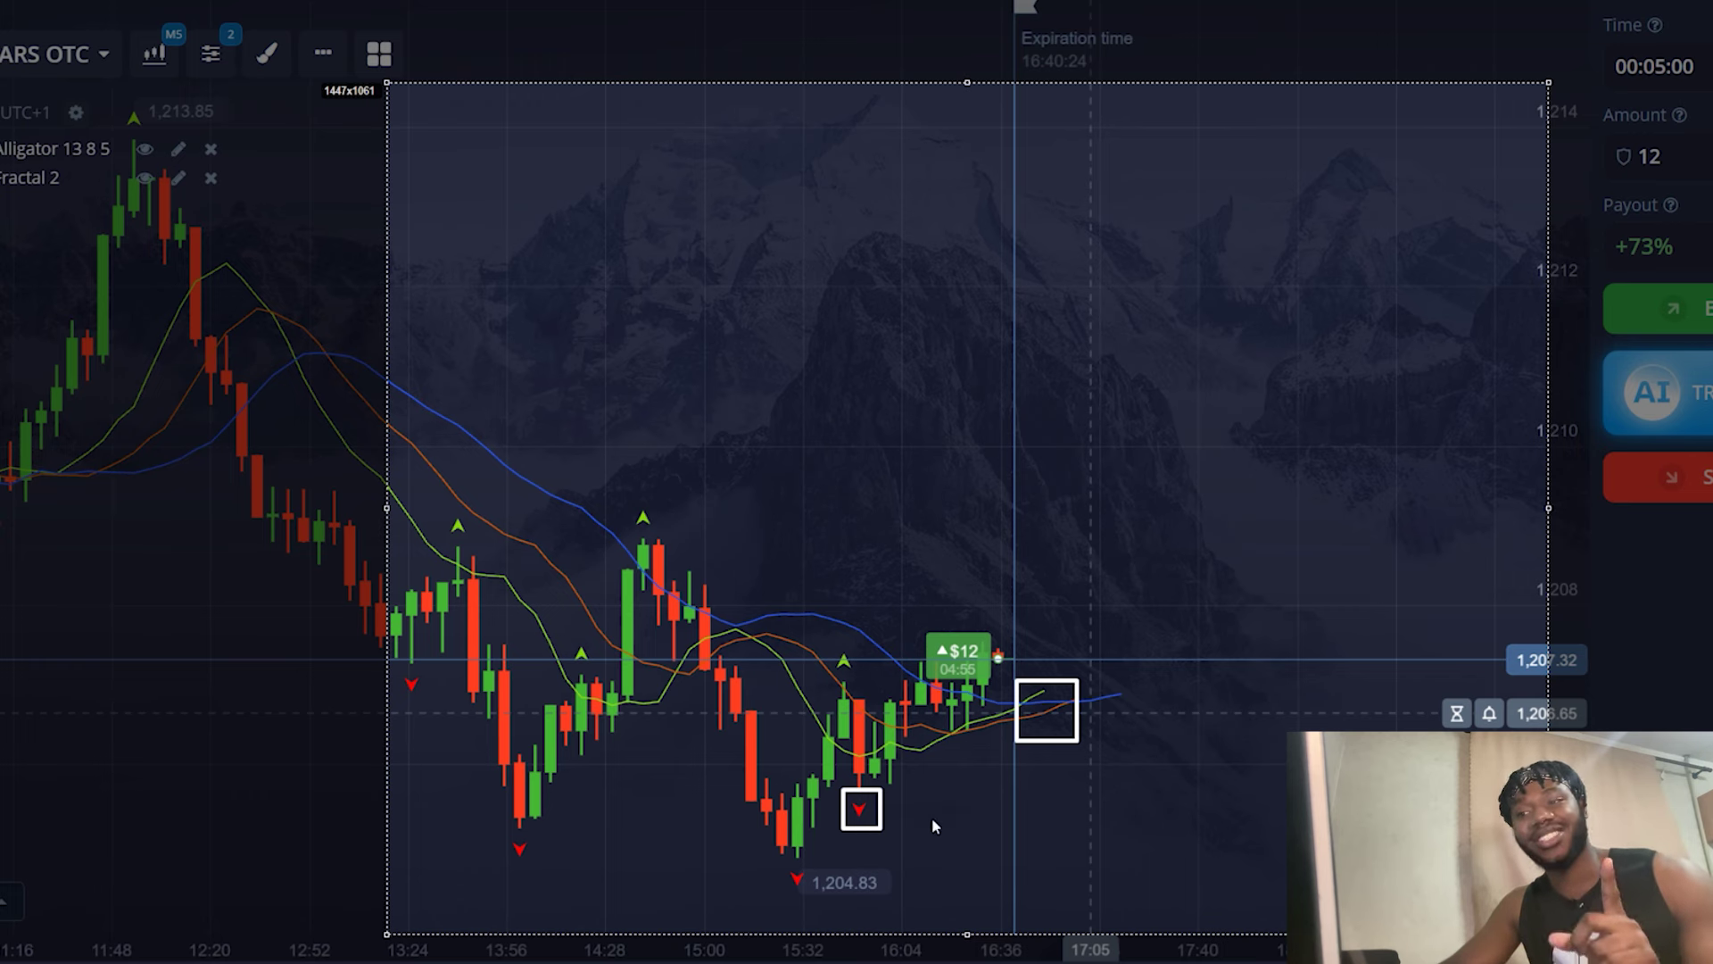
drag(1106, 662, 1104, 564)
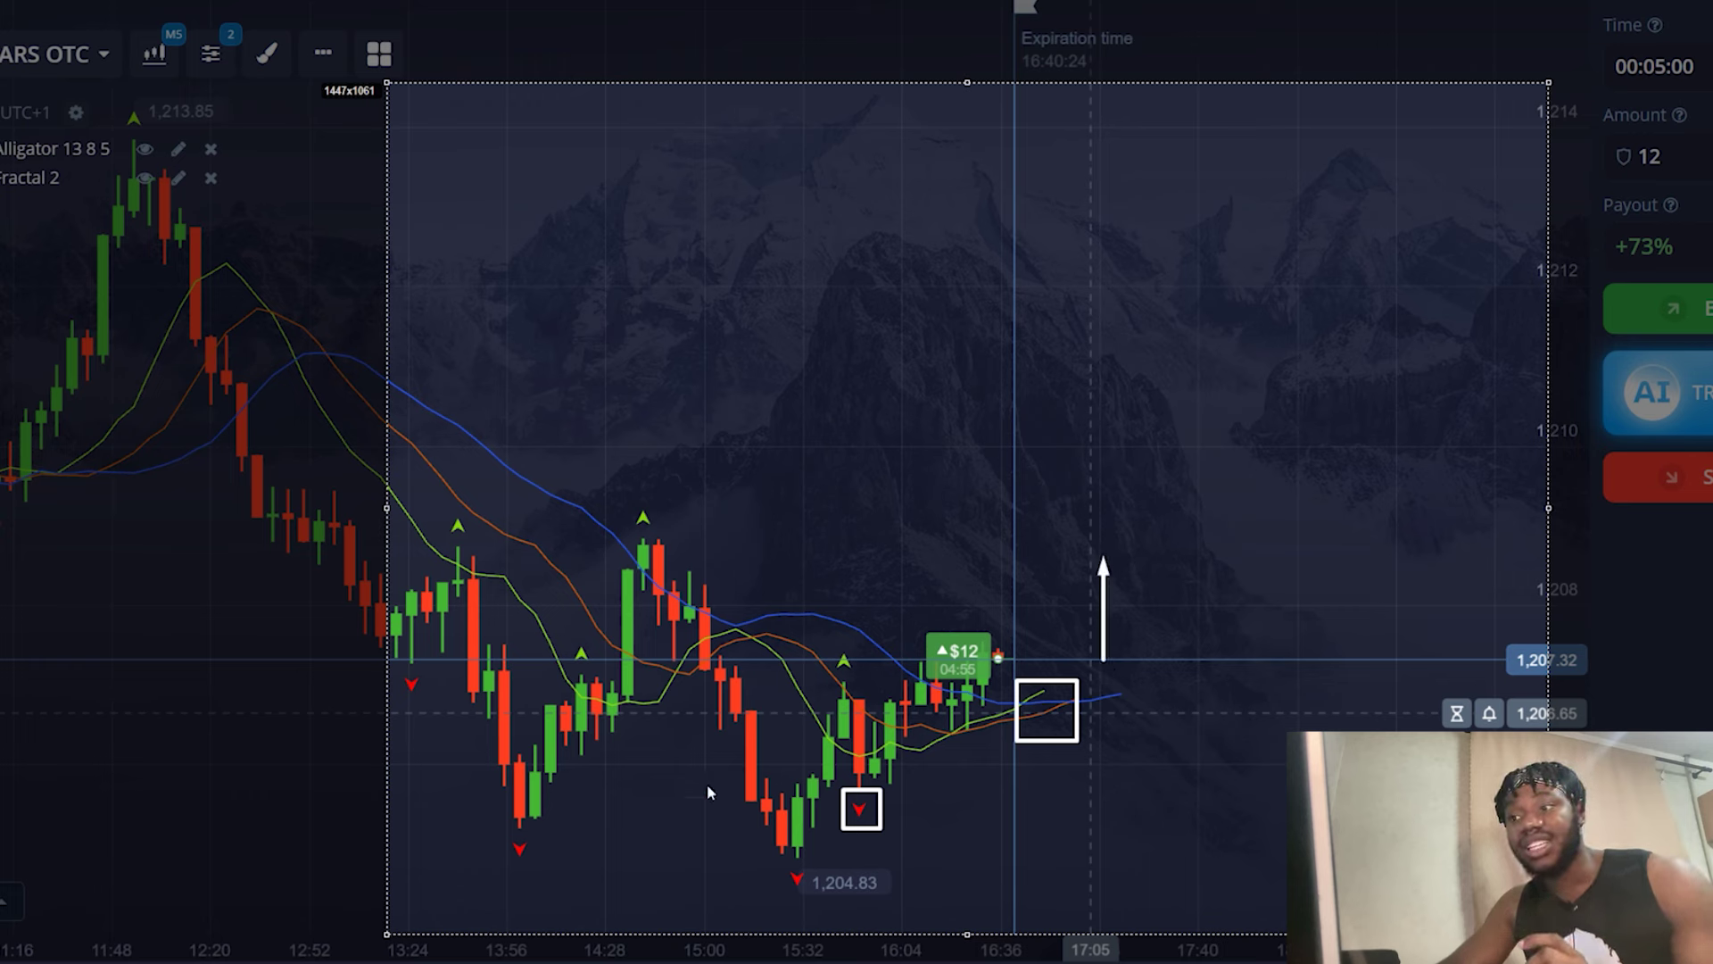
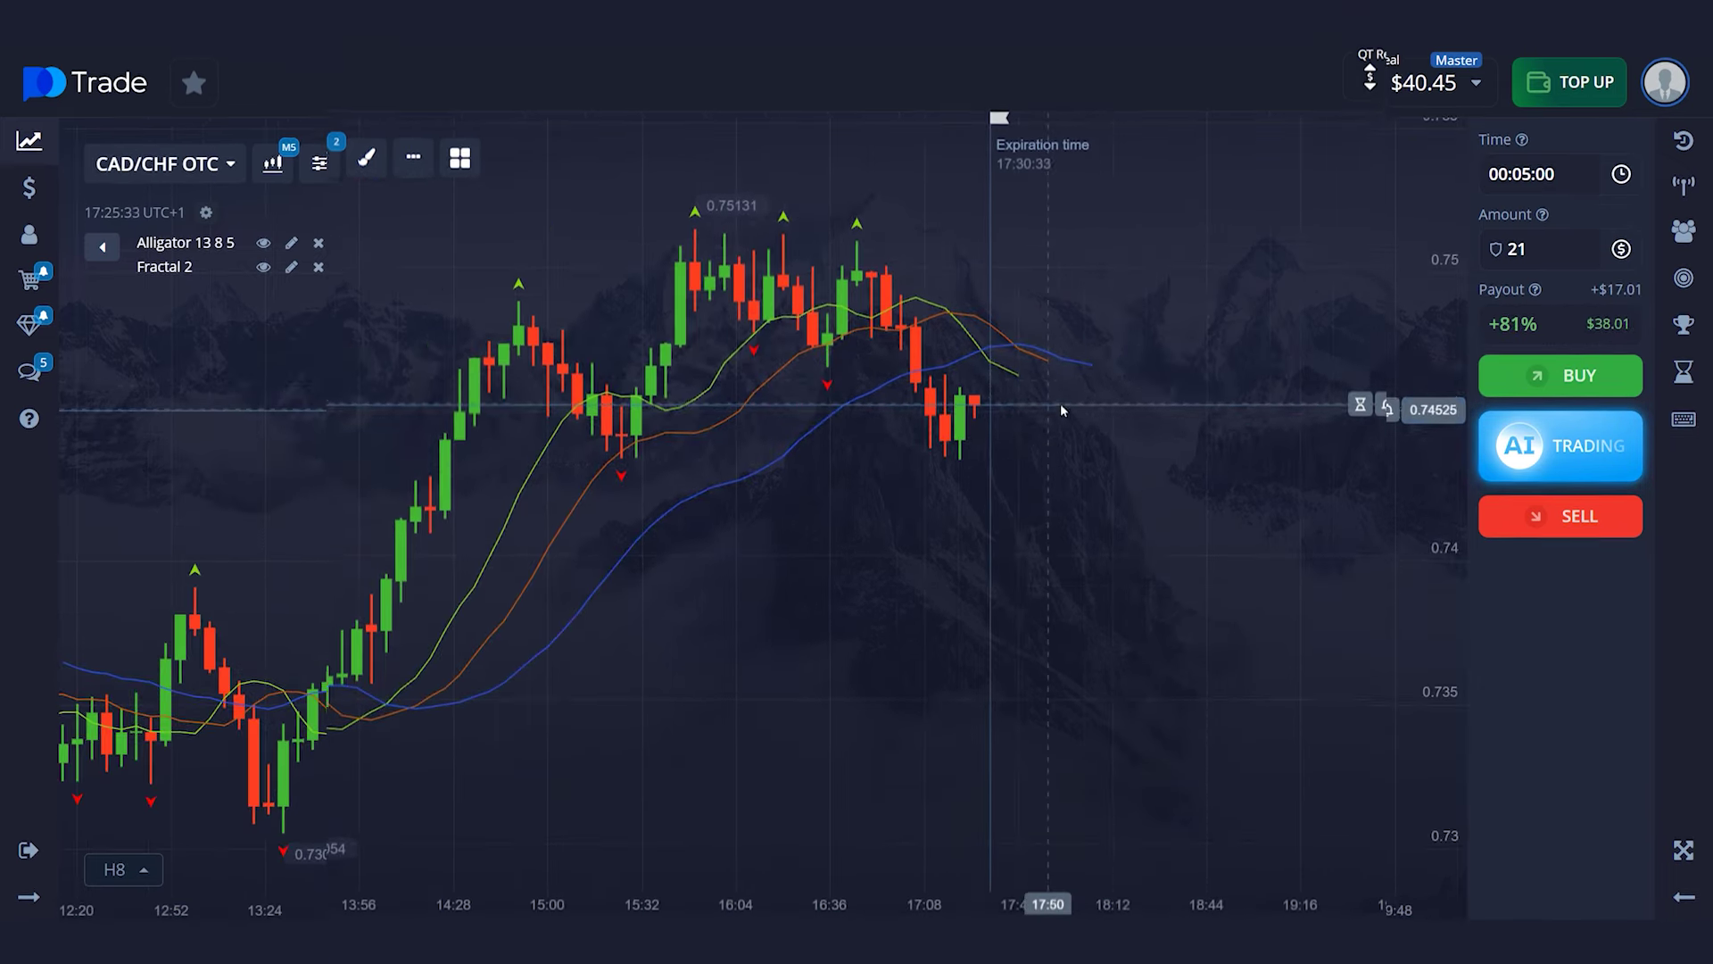
- Set the trade amount to $40 and place a sell order on CAD/CHF OTC
click(1553, 242)
click(1581, 505)
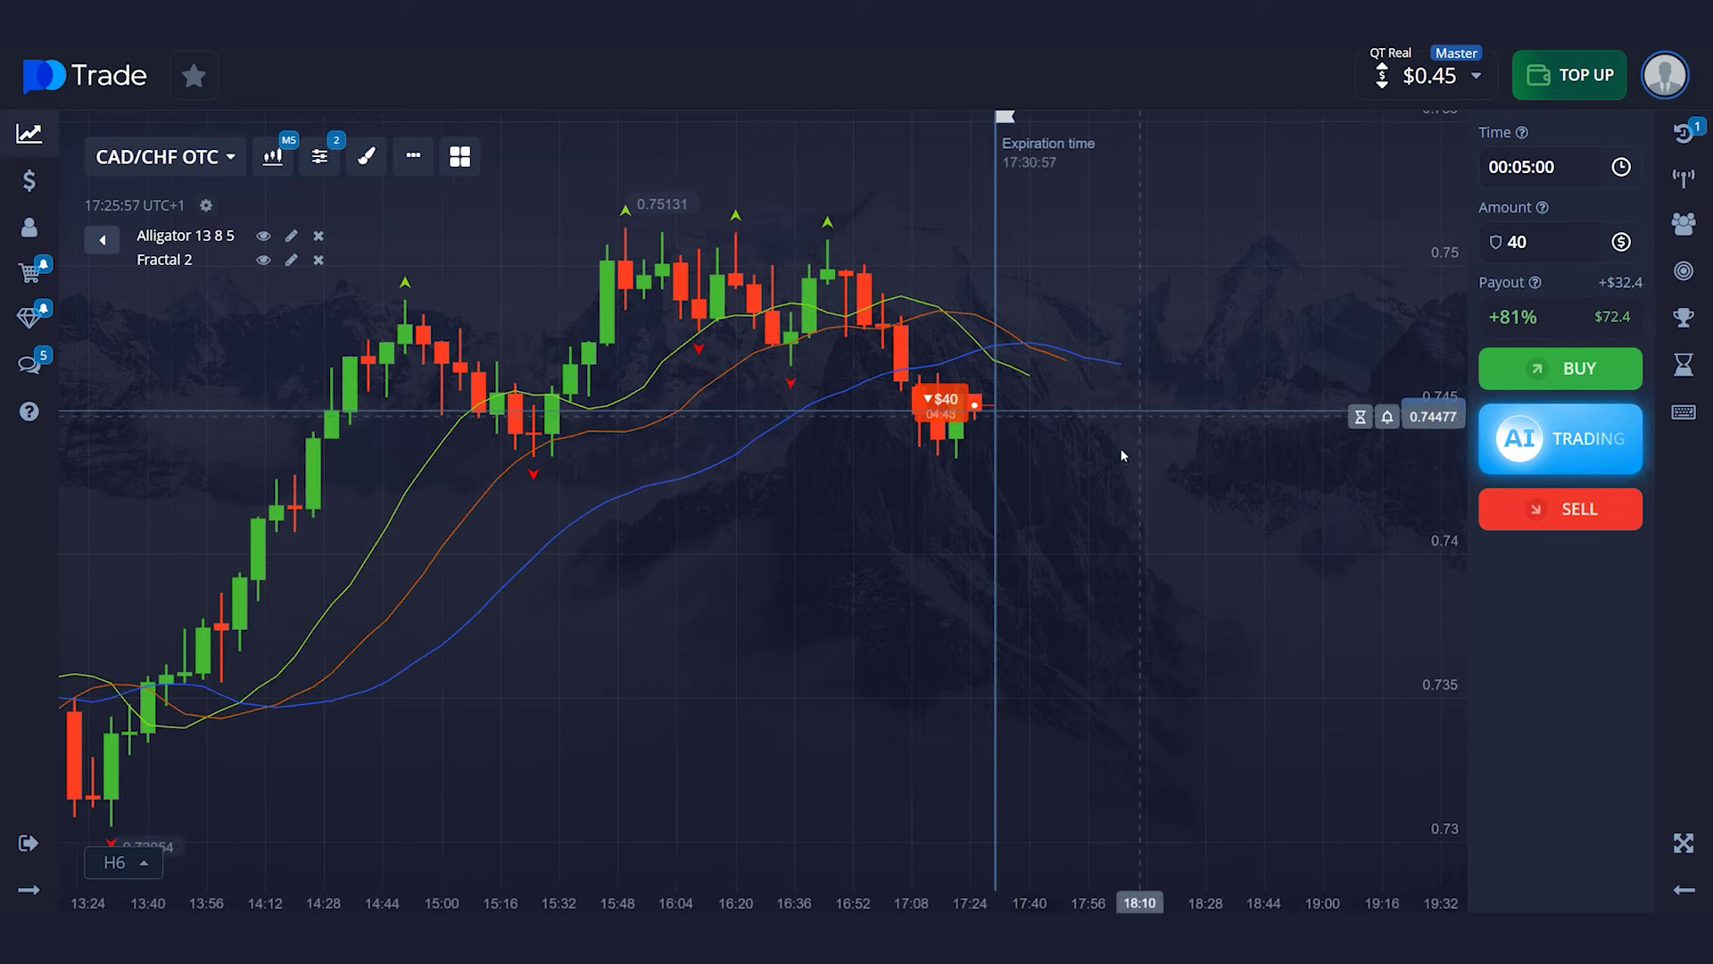
scroll(1229, 516, up, 1)
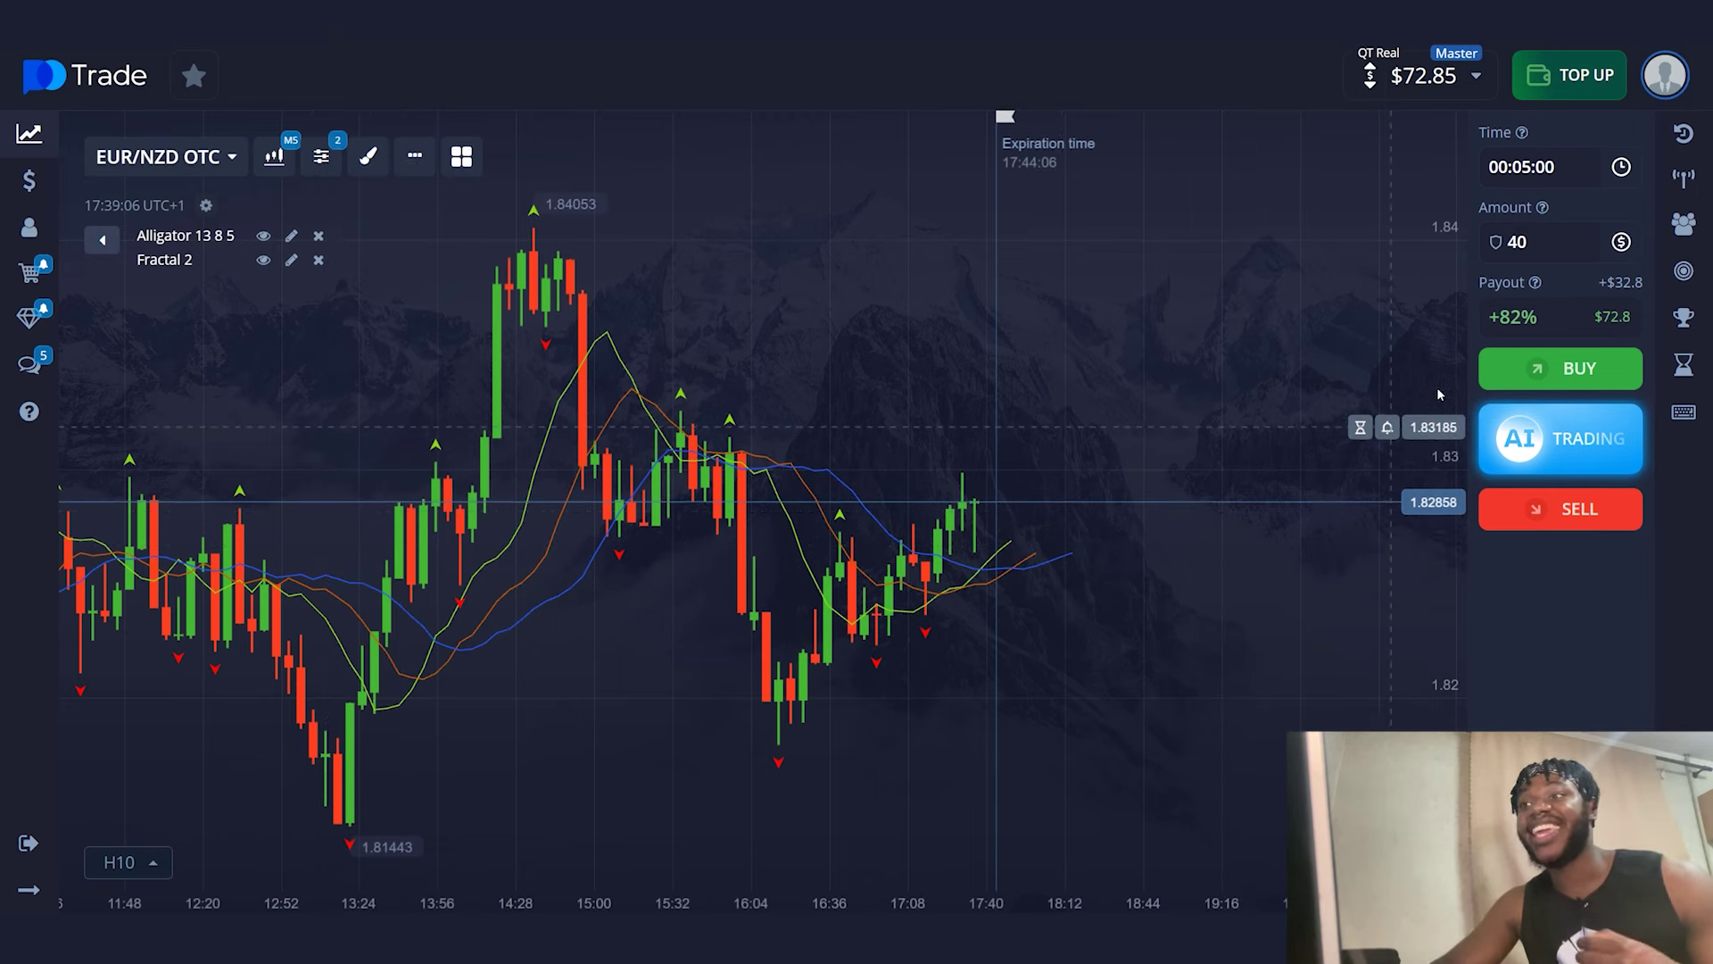
- Set the trade amount to $72 and place a buy order on EUR/NZD OTC
click(1510, 242)
text(72)
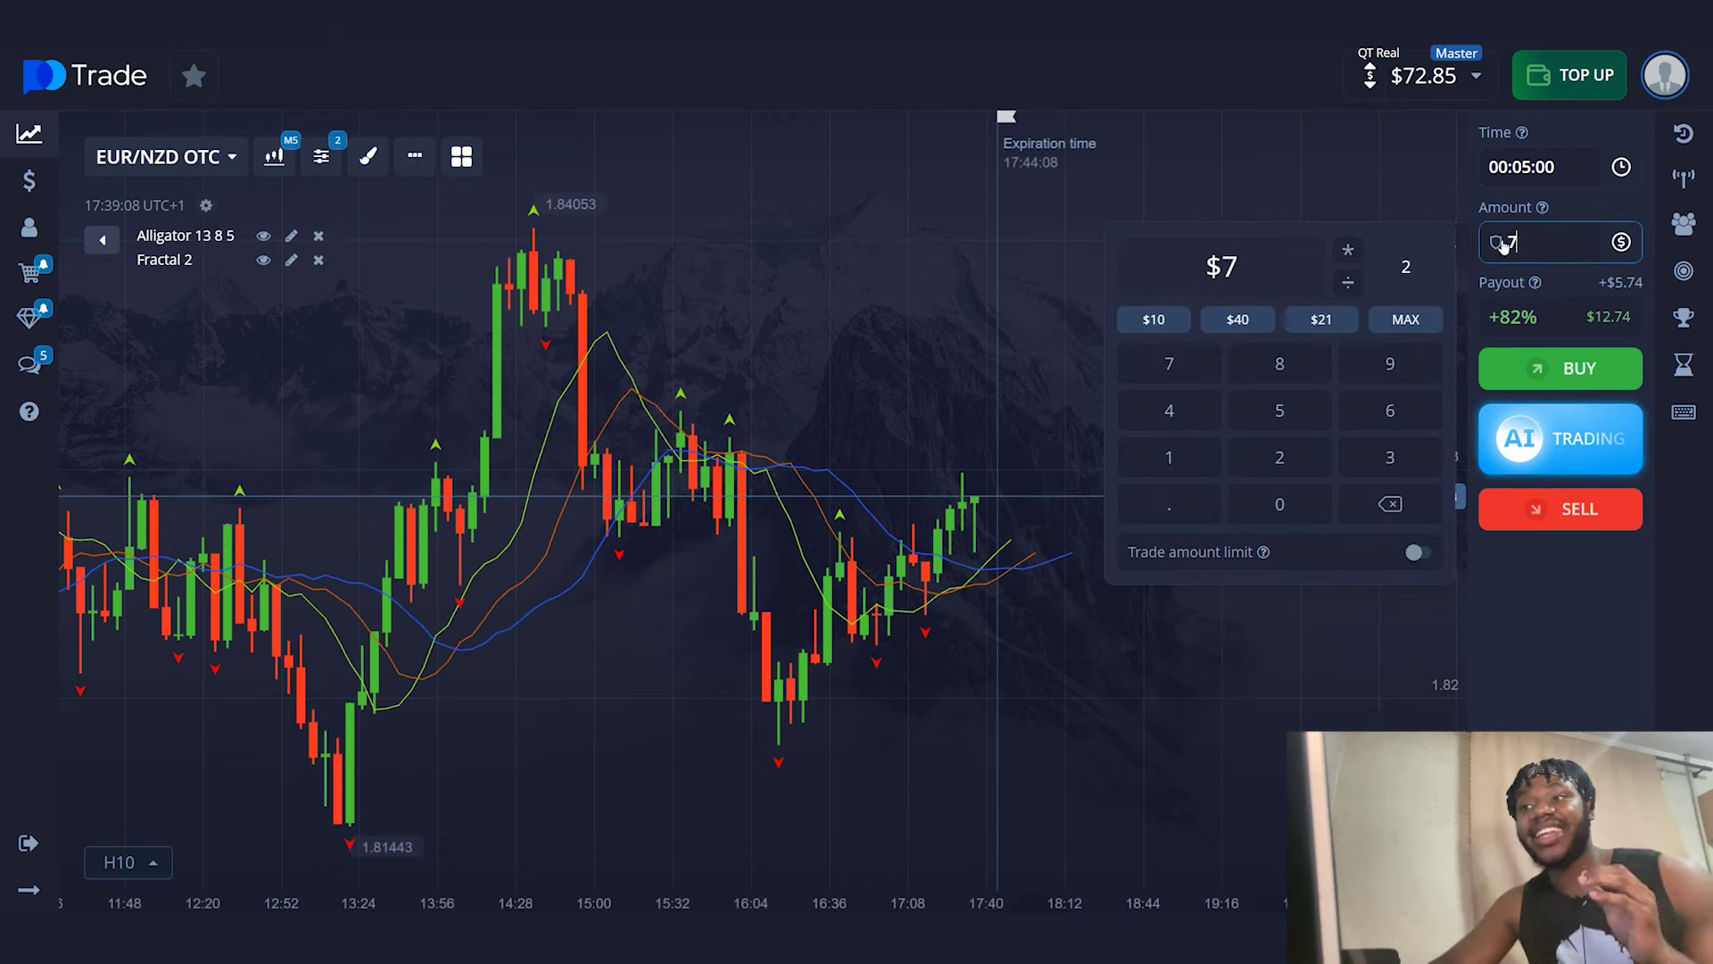
click(1585, 366)
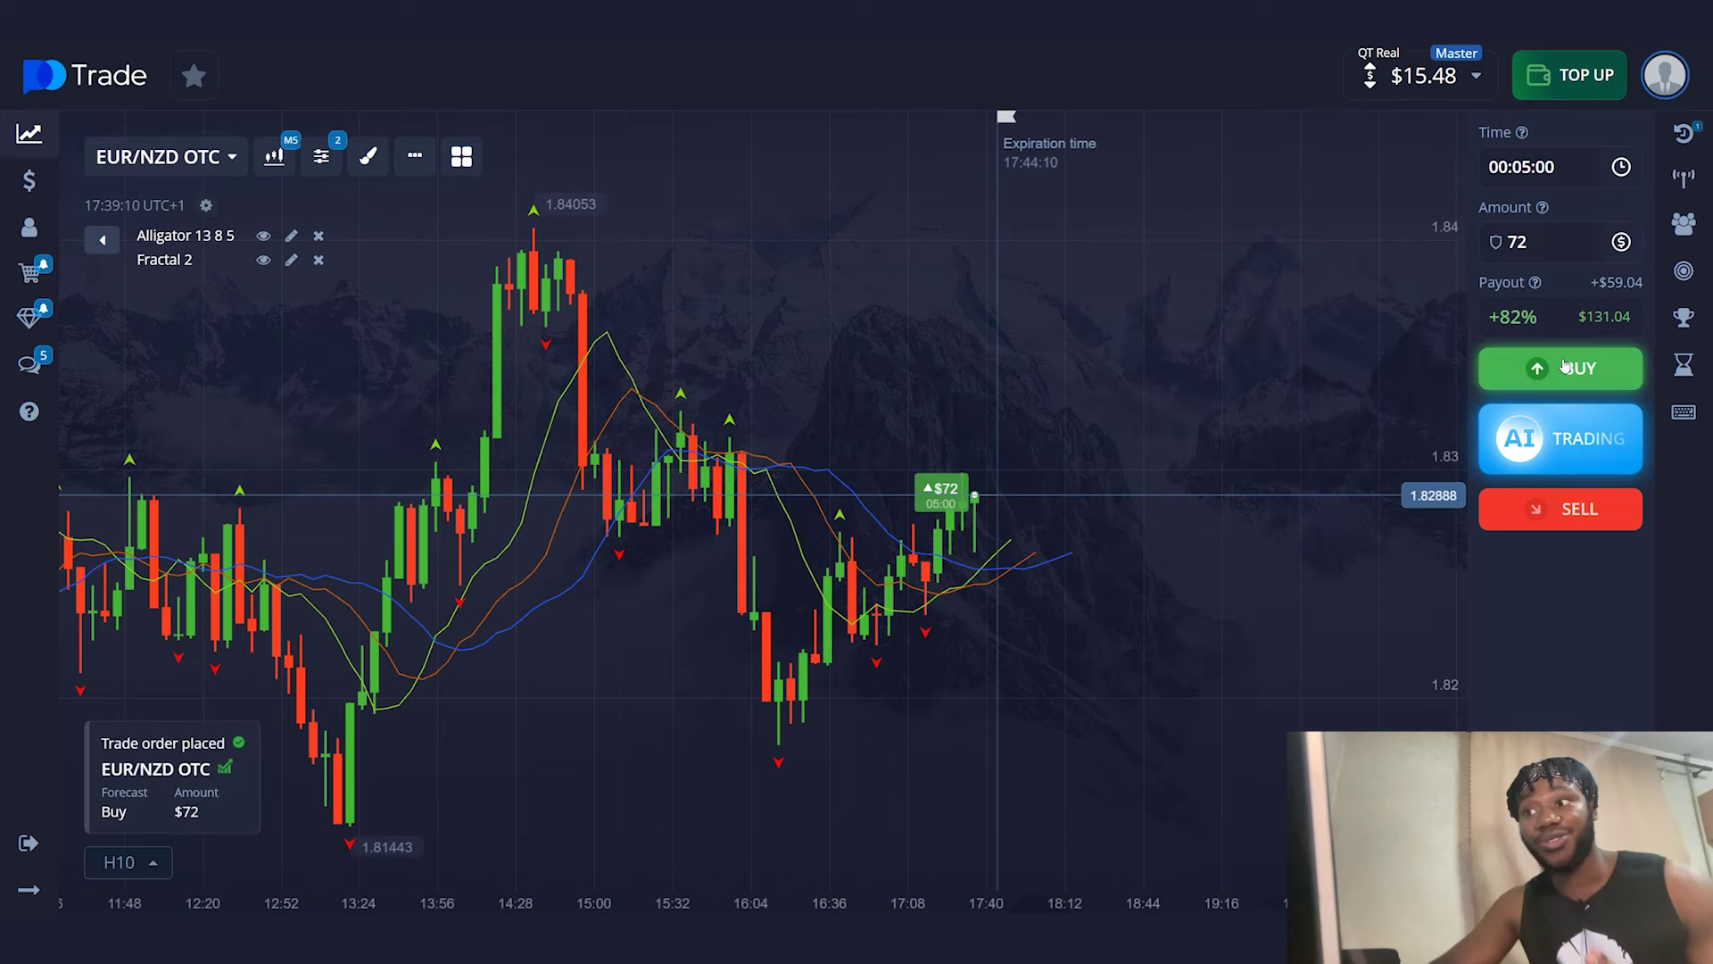
scroll(1218, 630, up, 3)
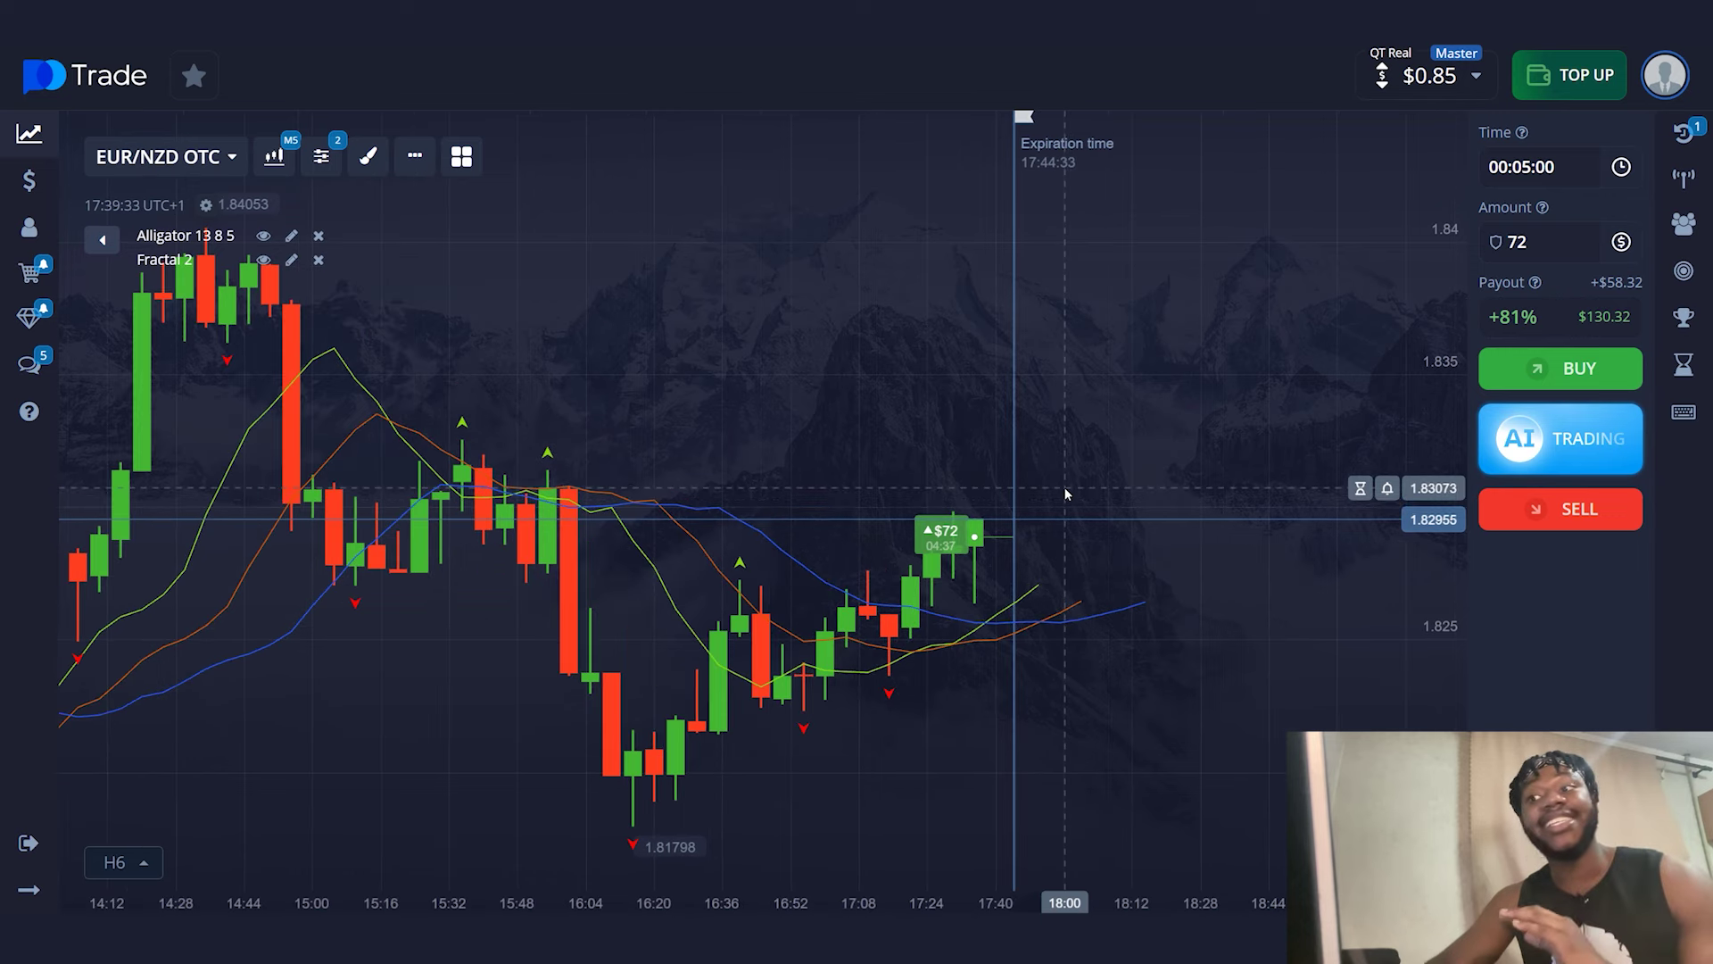
scroll(1064, 485, up, 1)
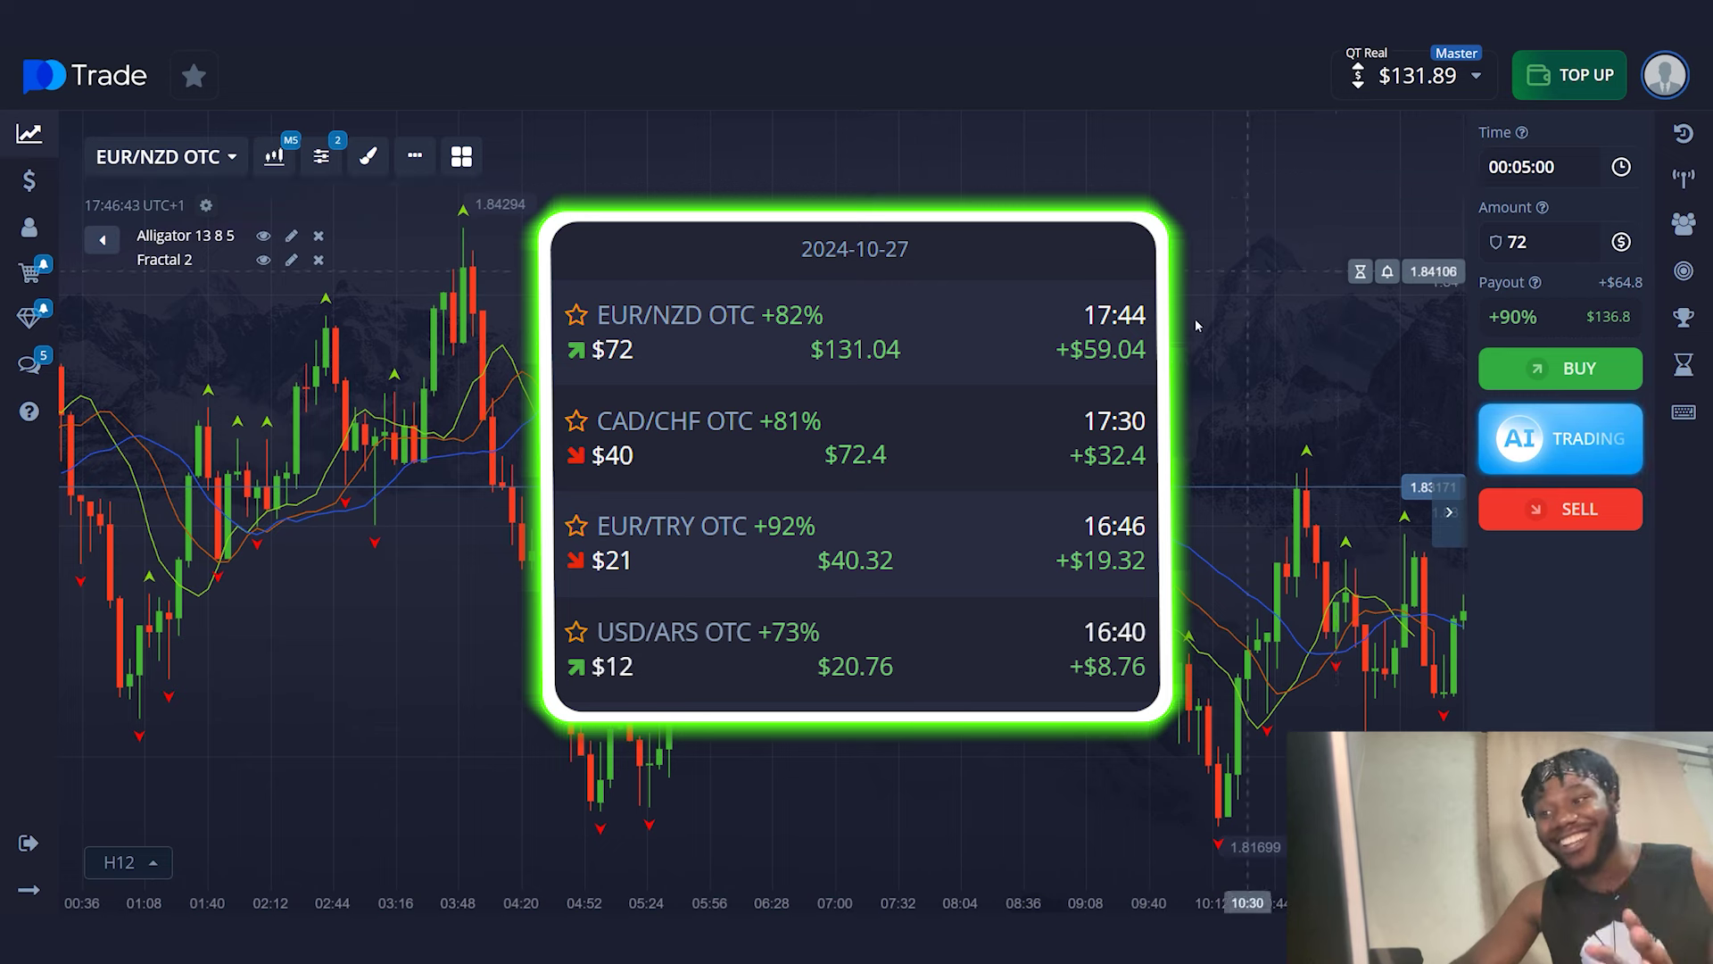
drag(1051, 419, 1189, 423)
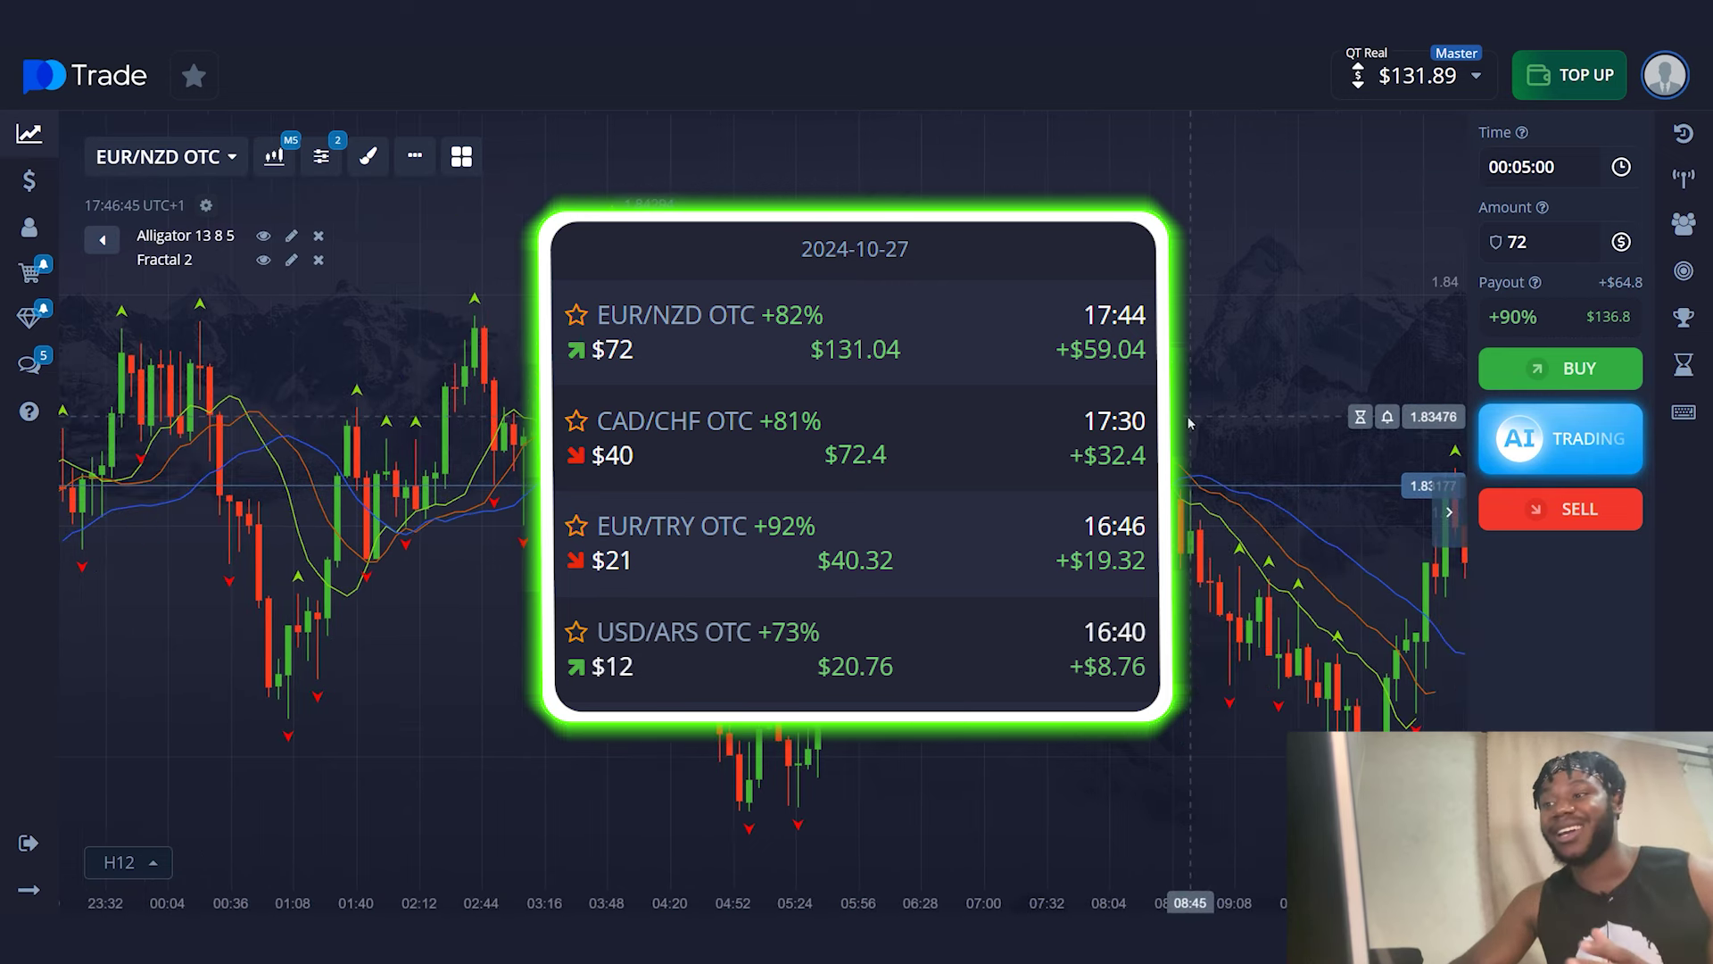